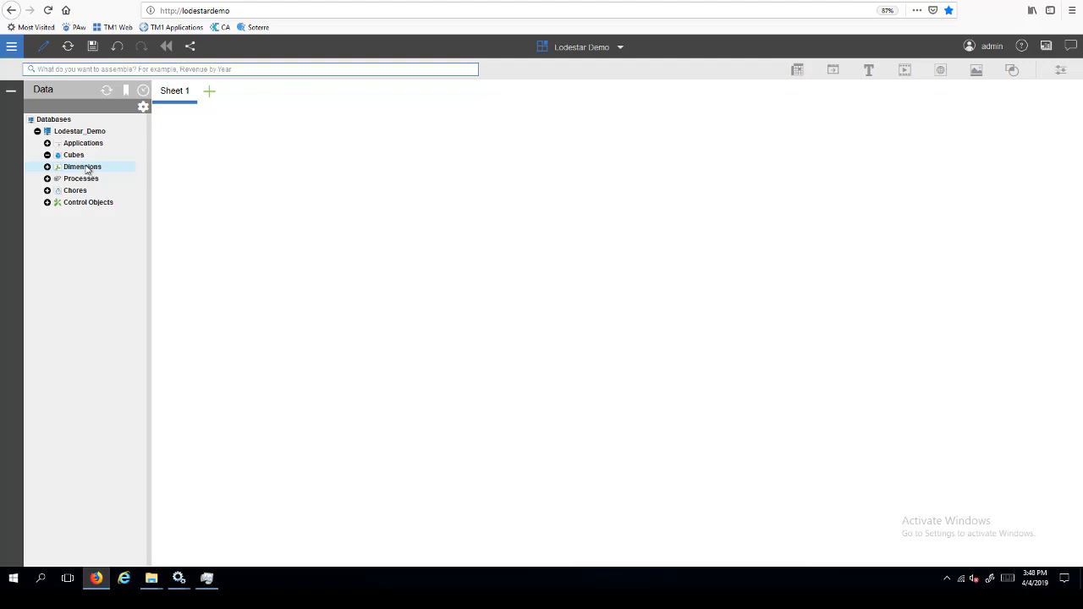
Create a new dimension named Type in the Lodestar_Demo database.
{"action": "right_click", "coordinate": [86, 169]}
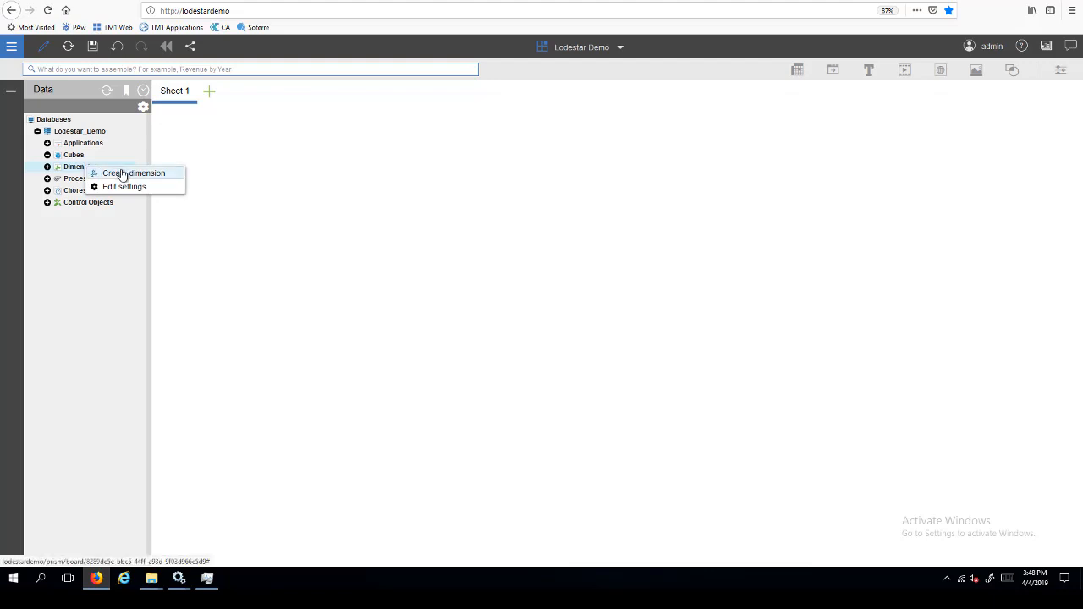
{"action": "left_click", "coordinate": [121, 173]}
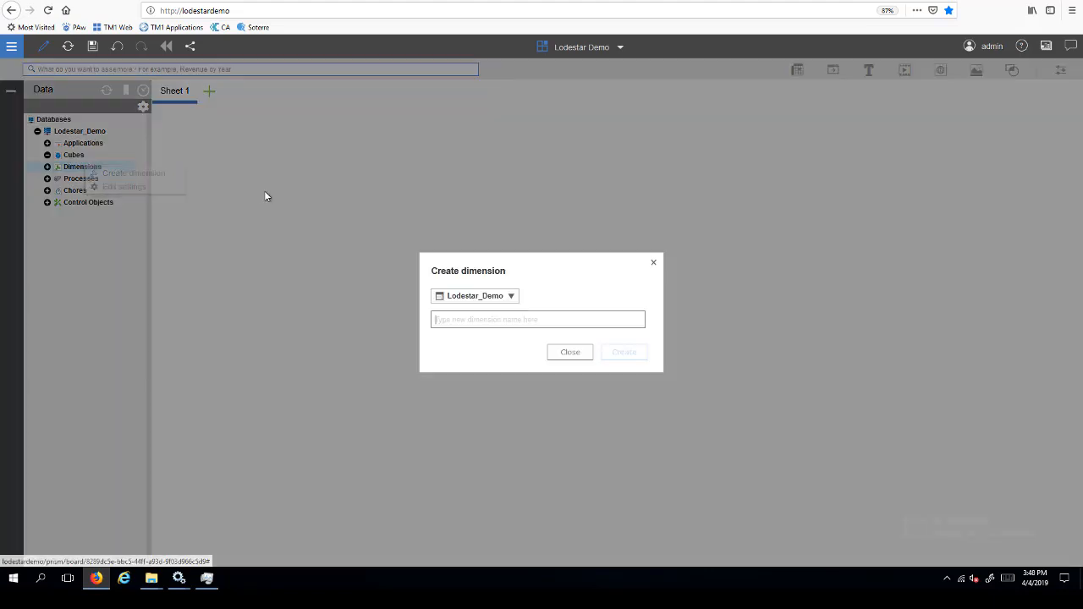
{"action": "left_click", "coordinate": [488, 320]}
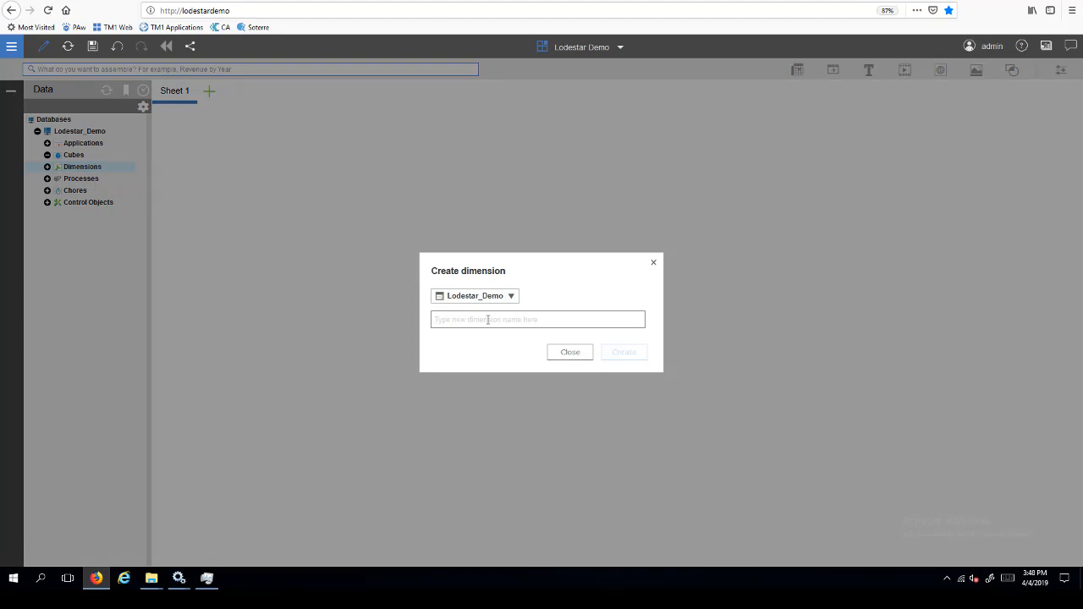
{"action": "type", "text": "Ty"}
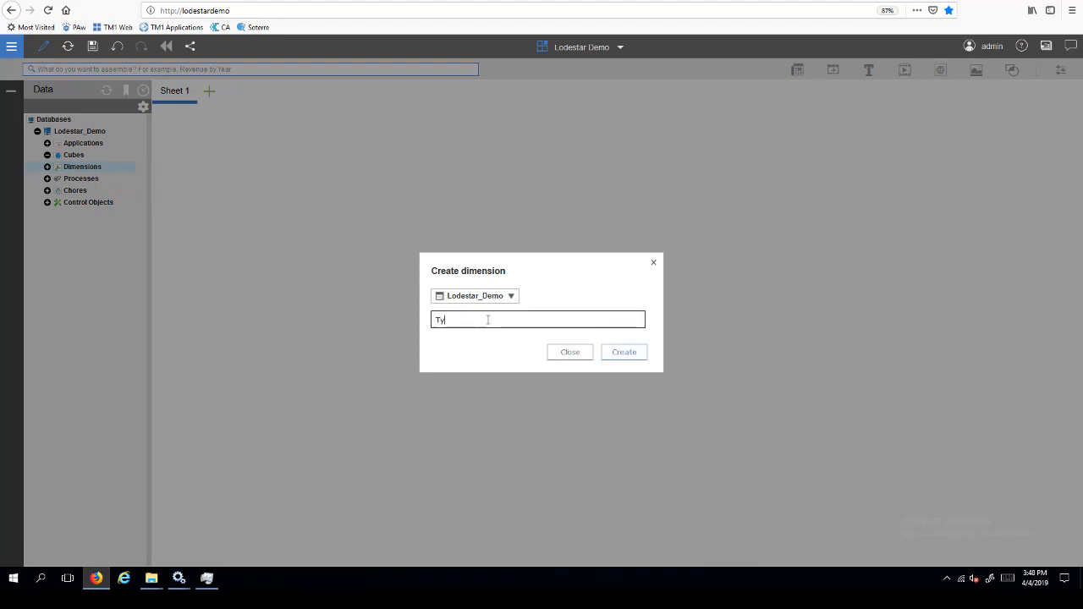
{"action": "type", "text": "pe"}
{"action": "left_click", "coordinate": [636, 353]}
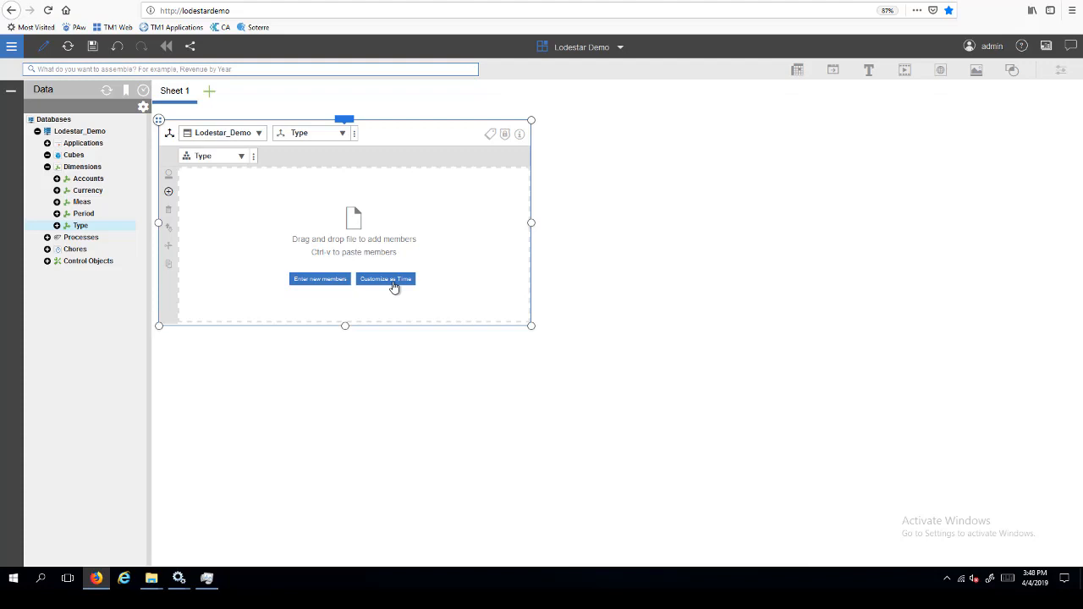
Add the members Actual, Budget and Forecast to the Type dimension, commit them, and remove the dimension editor from the sheet.
{"action": "left_click", "coordinate": [310, 281]}
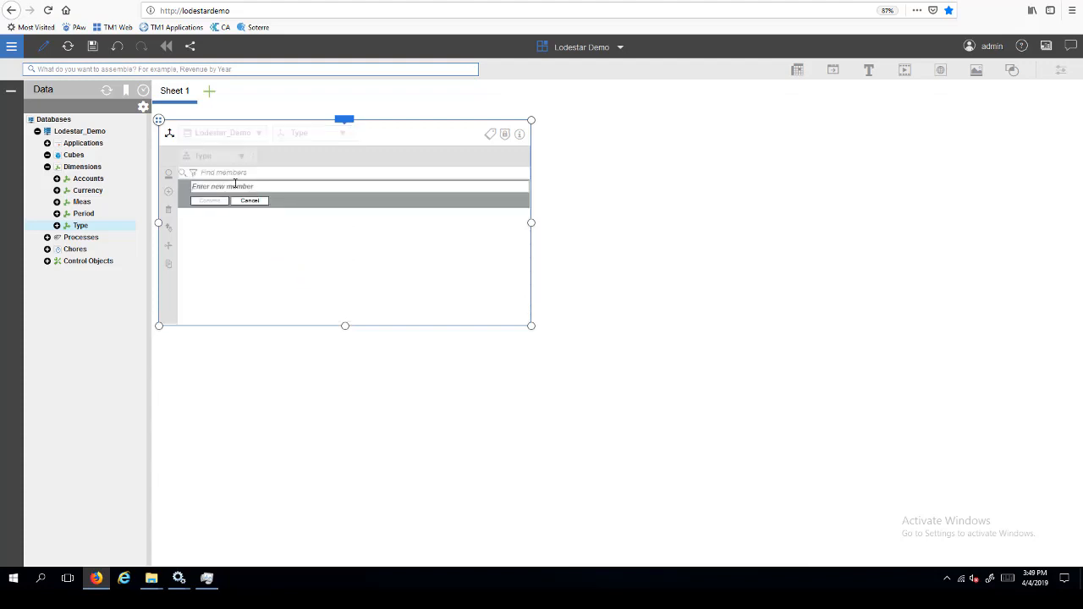
{"action": "type", "text": "Actual"}
{"action": "key", "text": "Return"}
{"action": "type", "text": "Budget"}
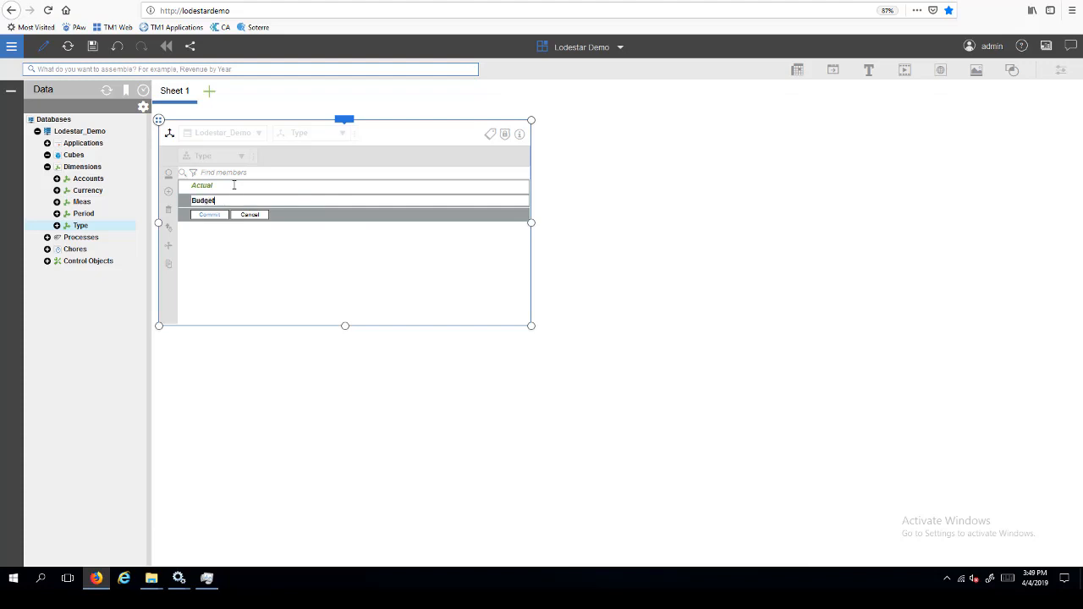
{"action": "key", "text": "Return"}
{"action": "type", "text": "For"}
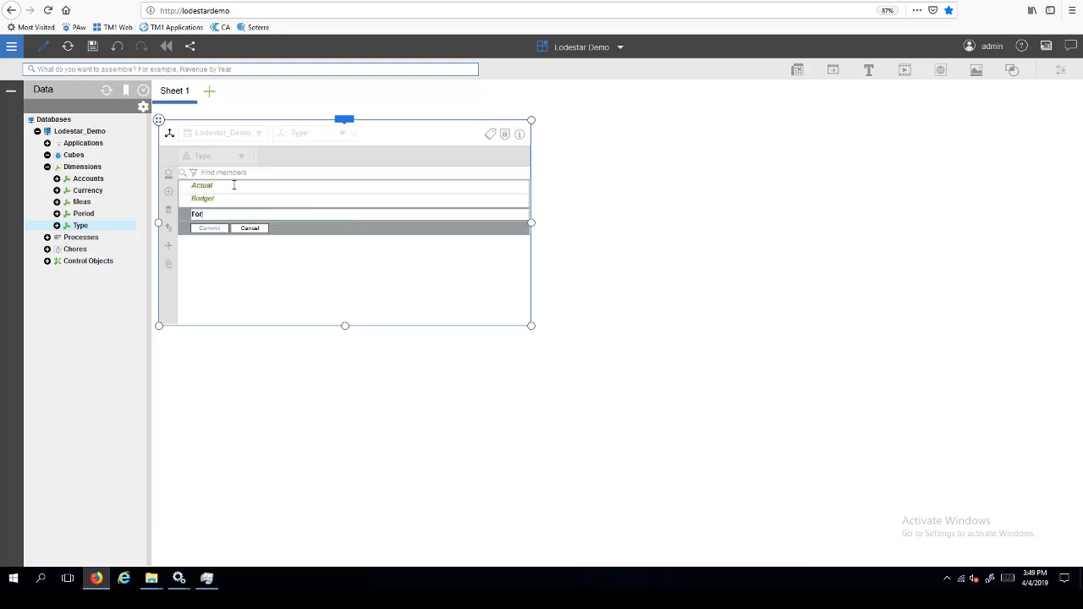
{"action": "type", "text": "ecast"}
{"action": "key", "text": "Return"}
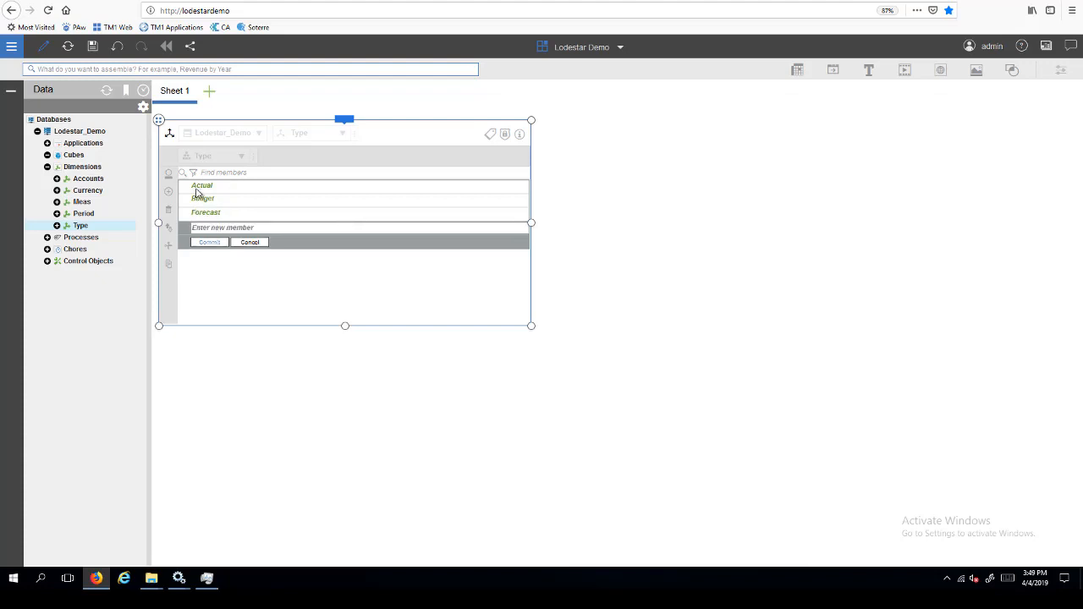
{"action": "left_click", "coordinate": [211, 243]}
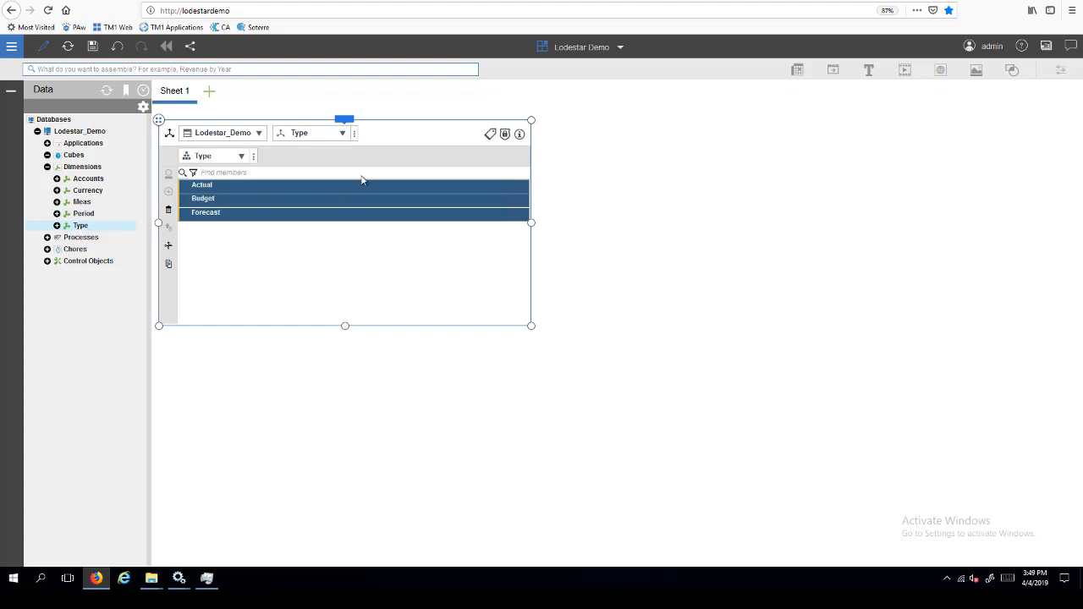
{"action": "left_click", "coordinate": [346, 120]}
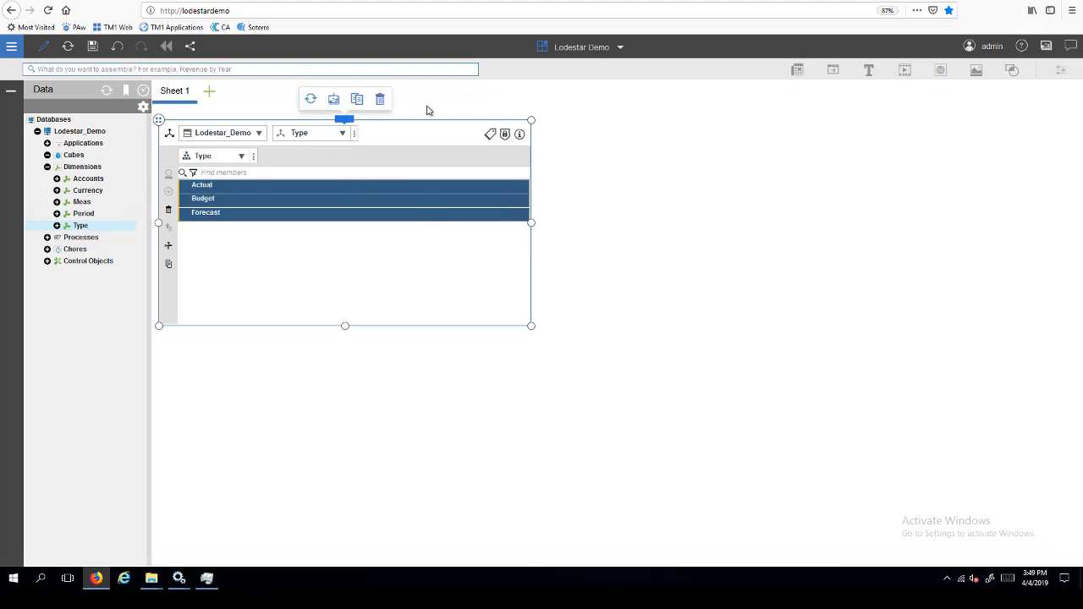
{"action": "left_click", "coordinate": [383, 100]}
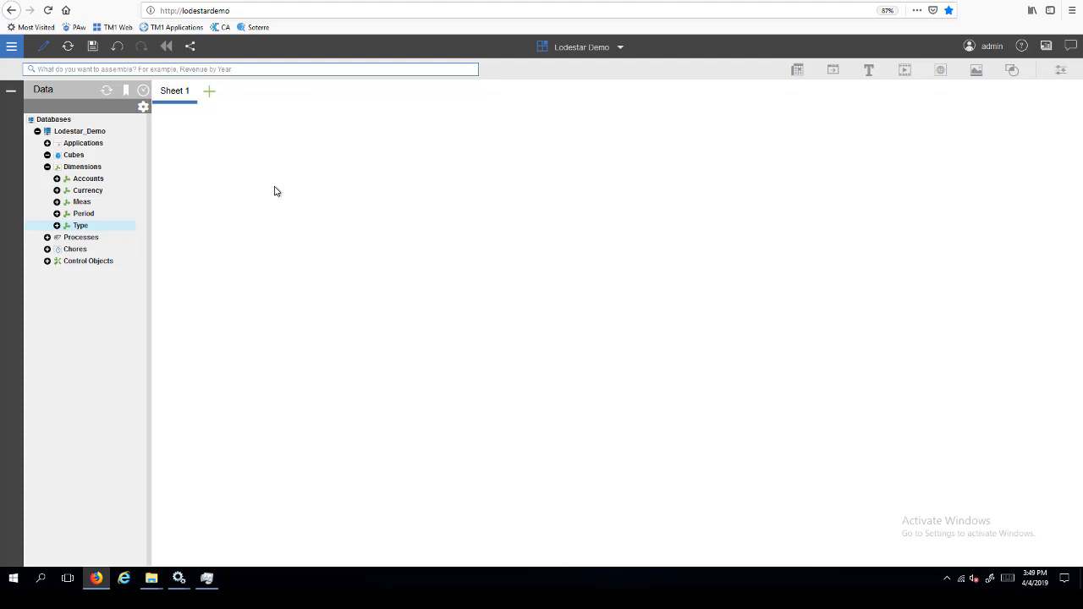
Create a new dimension named Org in the Lodestar_Demo database.
{"action": "right_click", "coordinate": [93, 170]}
{"action": "left_click", "coordinate": [133, 175]}
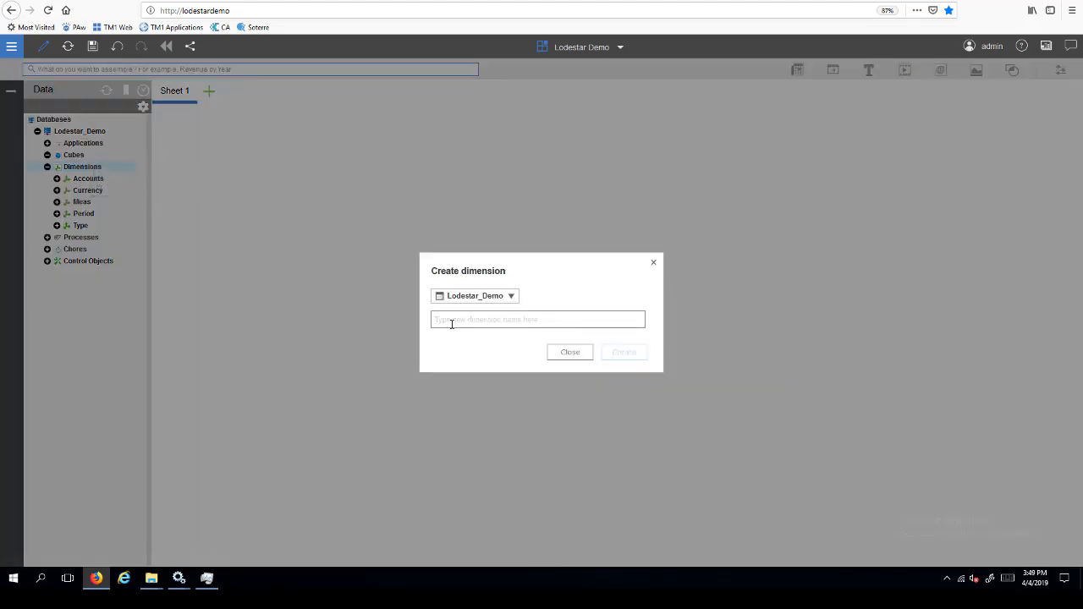
{"action": "type", "text": "Org"}
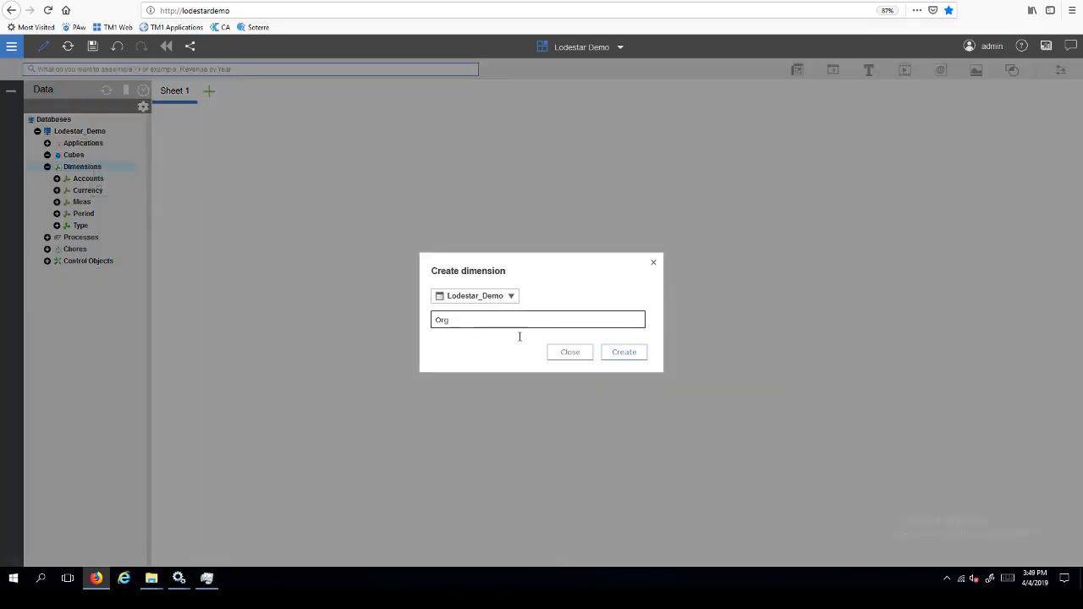
{"action": "left_click", "coordinate": [607, 353]}
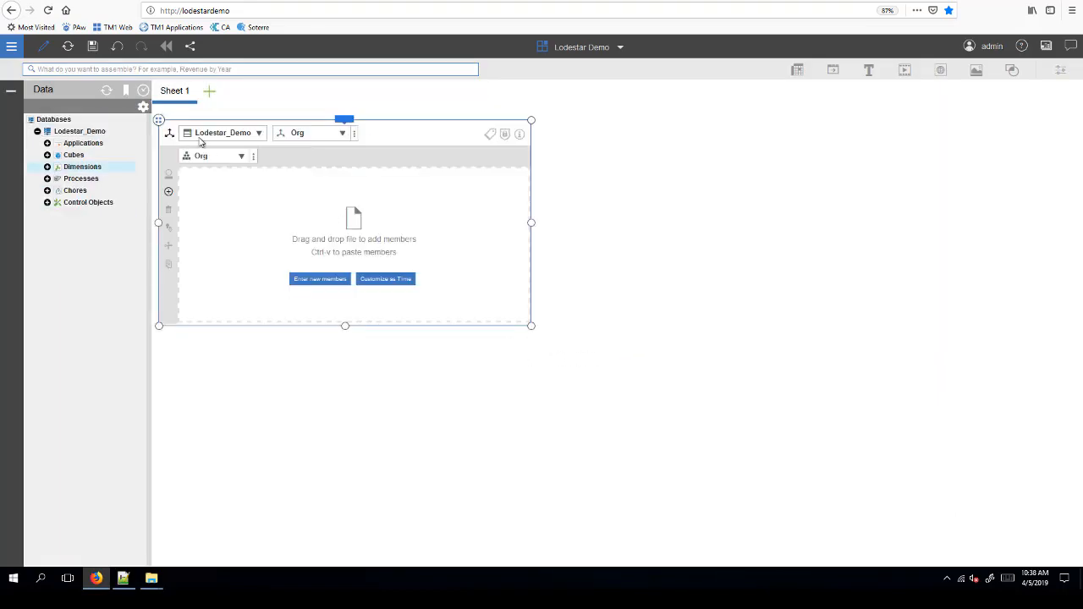
Load organization.csv from the FileUpload folder into the Org dimension's editor, keeping one header row and the comma delimiter.
{"action": "left_click", "coordinate": [152, 582]}
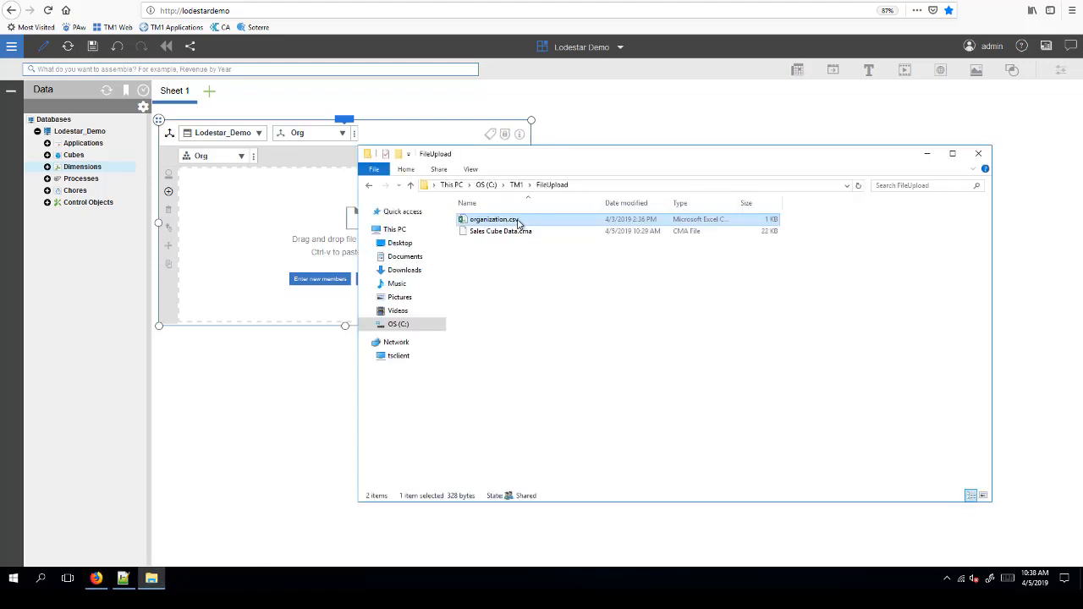
{"action": "left_click_drag", "start_coordinate": [519, 223], "coordinate": [308, 321]}
{"action": "left_click", "coordinate": [303, 356]}
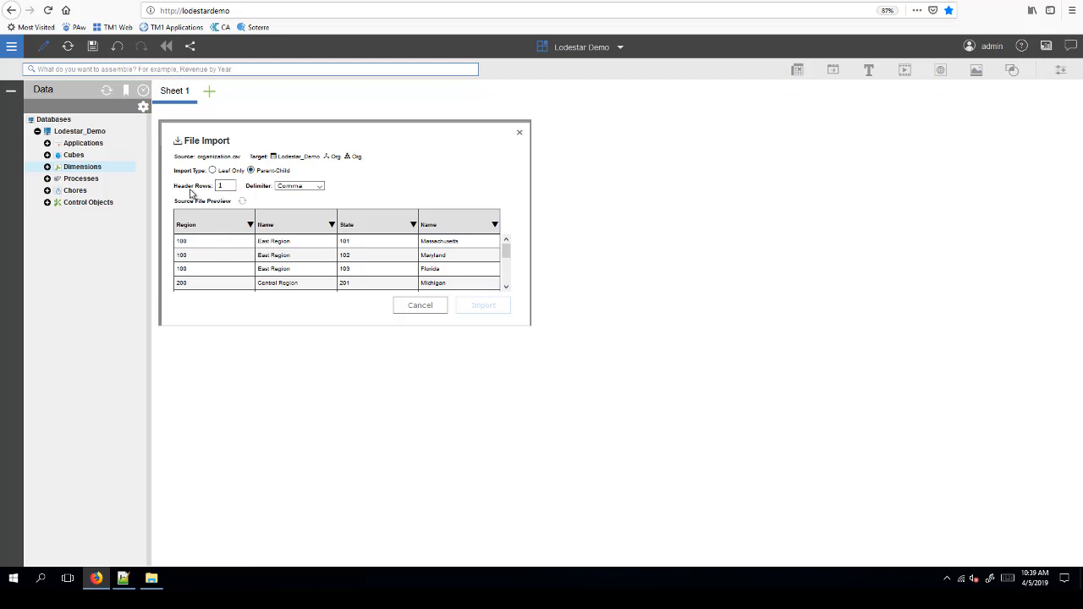
{"action": "left_click", "coordinate": [225, 186]}
{"action": "left_click", "coordinate": [319, 188]}
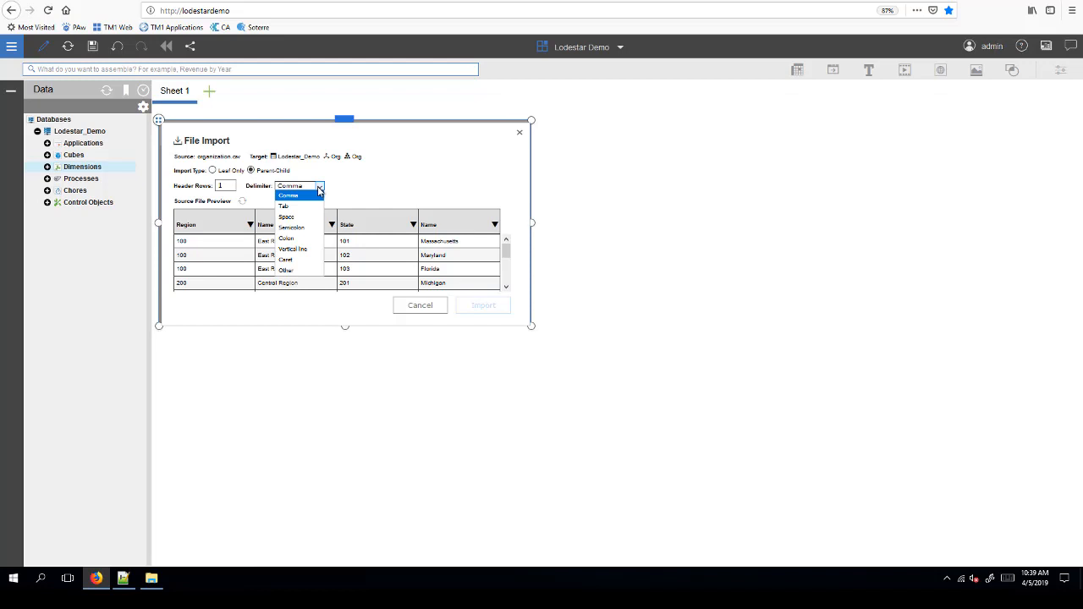
{"action": "left_click", "coordinate": [319, 189]}
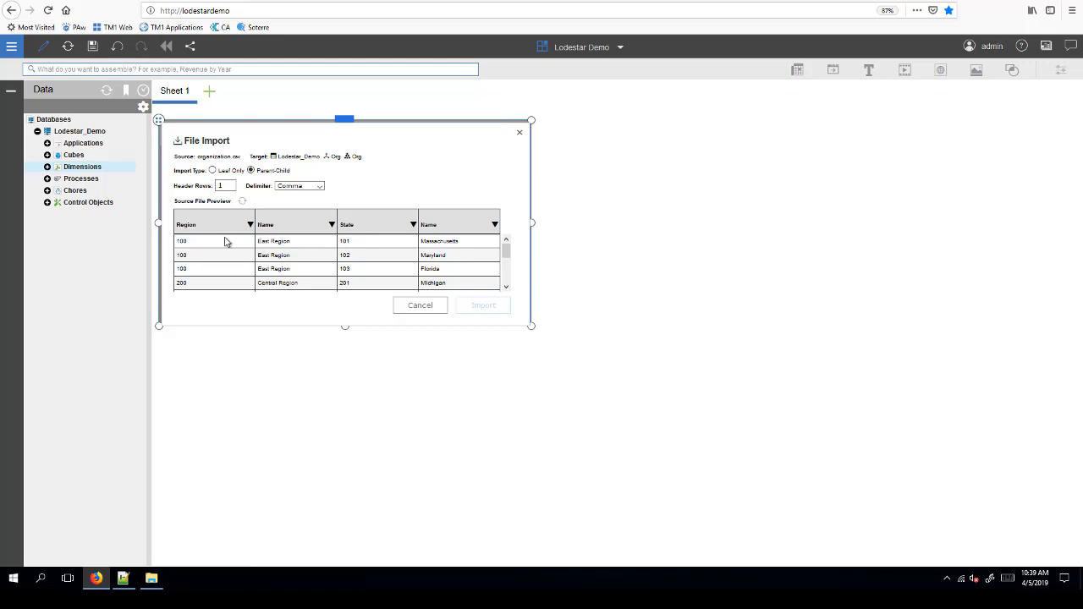
Map the Region column as Parent and its adjacent Name column to a new alias attribute named Desc.
{"action": "left_click", "coordinate": [251, 225]}
{"action": "left_click", "coordinate": [237, 242]}
{"action": "left_click", "coordinate": [332, 225]}
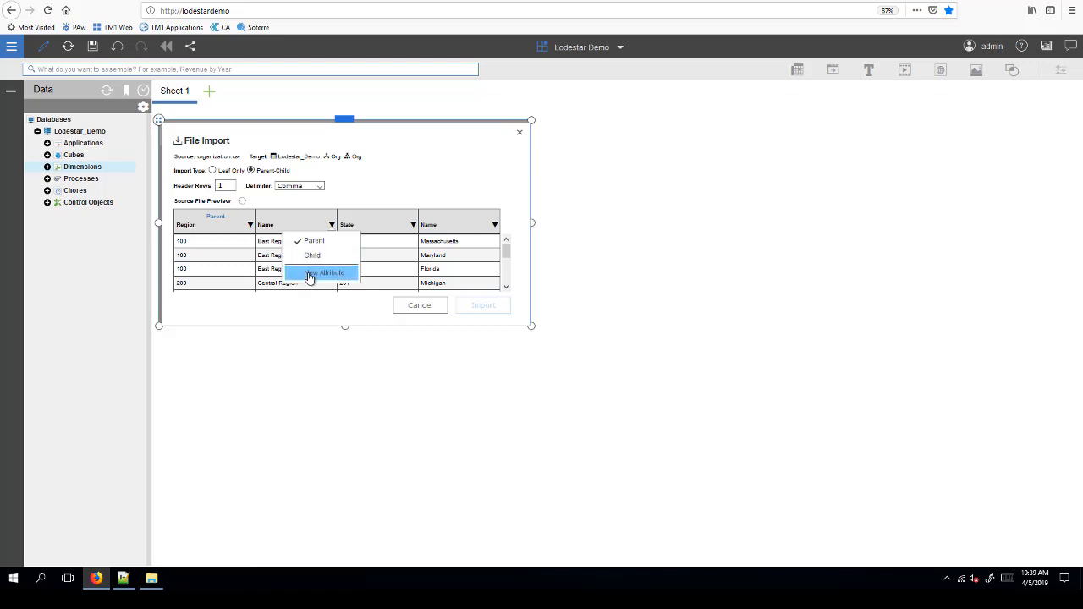
{"action": "left_click", "coordinate": [309, 279]}
{"action": "left_click", "coordinate": [298, 257]}
{"action": "type", "text": "Desc"}
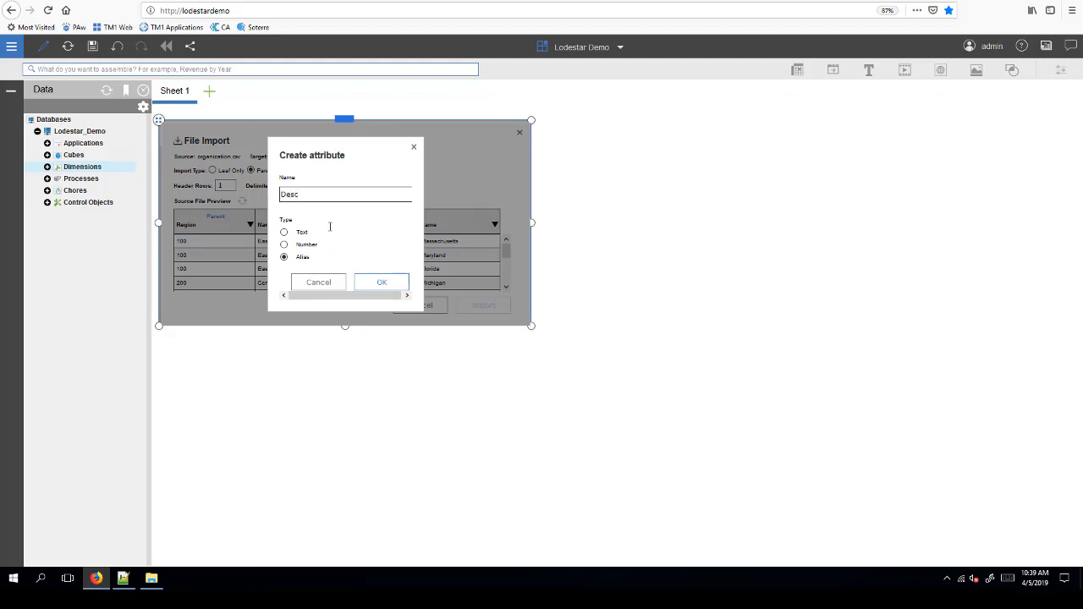
{"action": "left_click", "coordinate": [379, 281]}
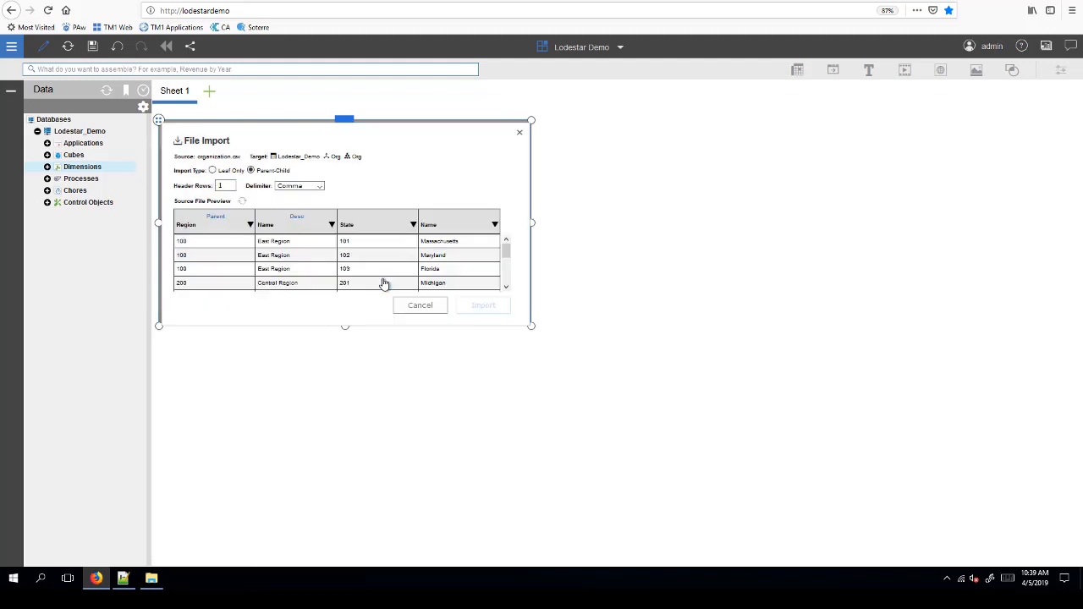
Map the State column as Child and import the file into the Org dimension.
{"action": "left_click", "coordinate": [413, 224]}
{"action": "left_click", "coordinate": [401, 254]}
{"action": "left_click", "coordinate": [485, 306]}
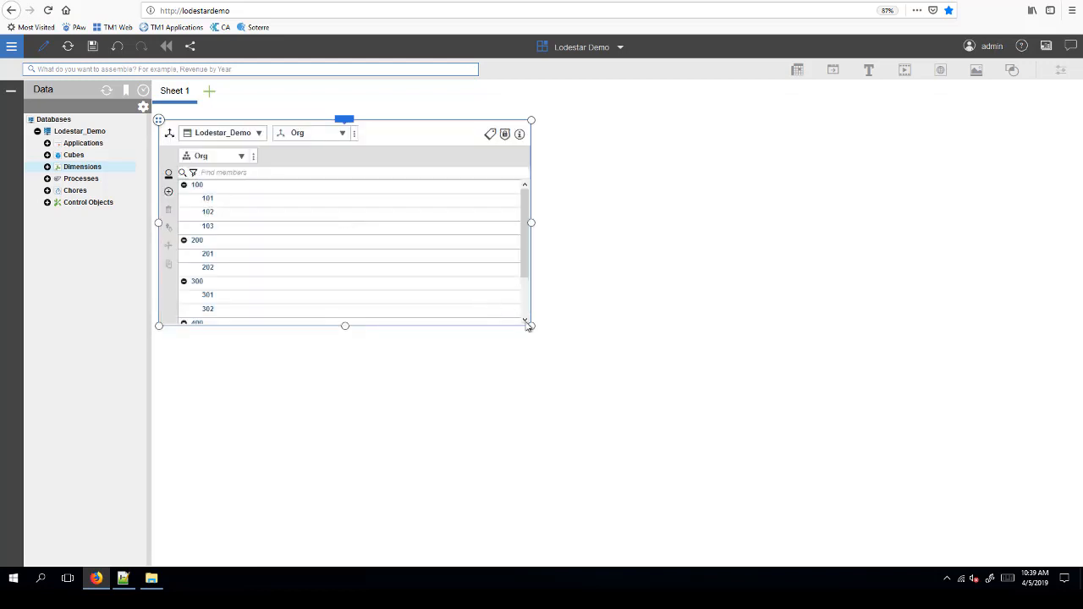
Enlarge the Org dimension editor and collapse the parent members 100, 200, 300 and 400.
{"action": "left_click_drag", "start_coordinate": [532, 330], "coordinate": [630, 452]}
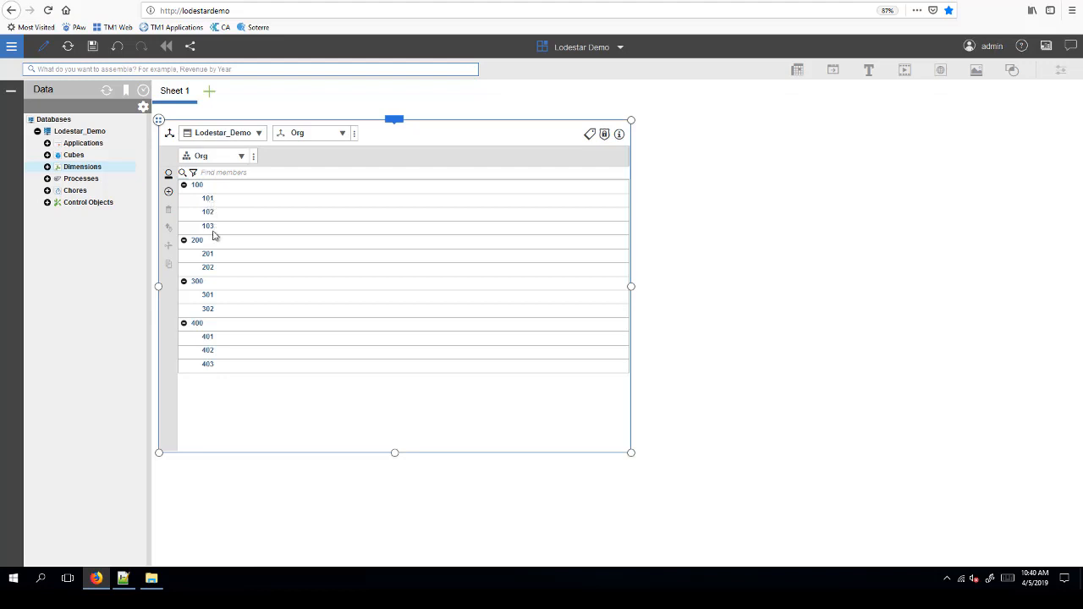
{"action": "left_click", "coordinate": [184, 186]}
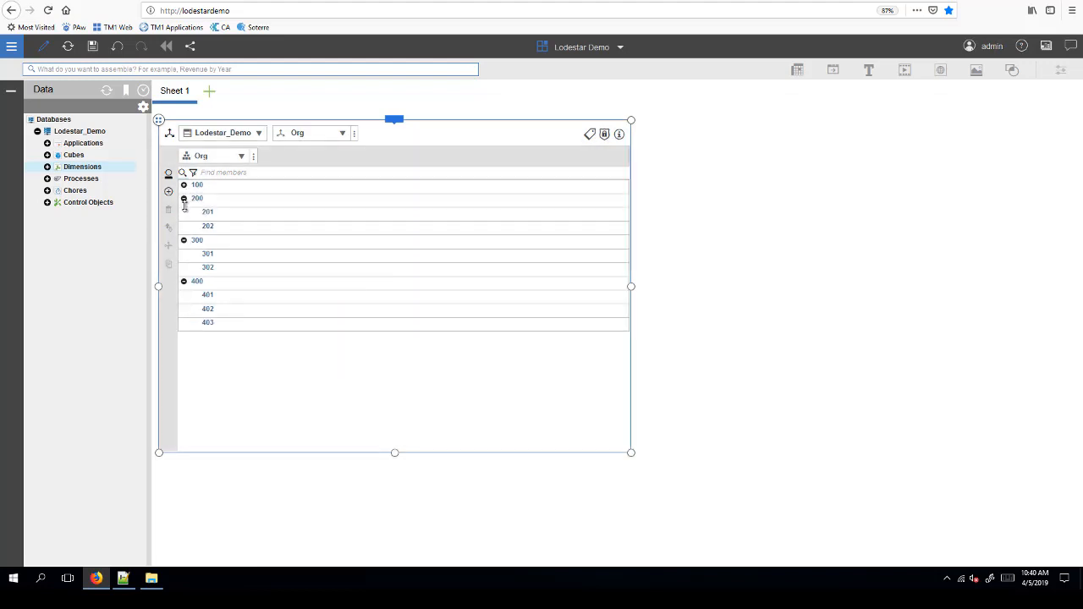
{"action": "left_click", "coordinate": [184, 198]}
{"action": "left_click", "coordinate": [184, 213]}
{"action": "left_click", "coordinate": [184, 227]}
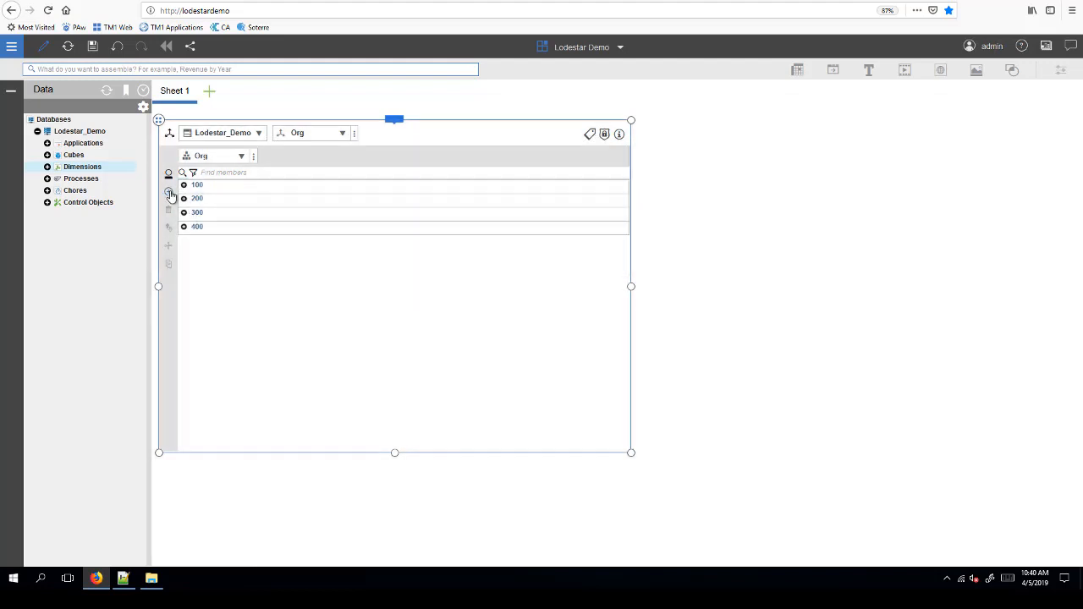
Add a new member named Total Org to the Org dimension and commit it.
{"action": "left_click", "coordinate": [170, 194]}
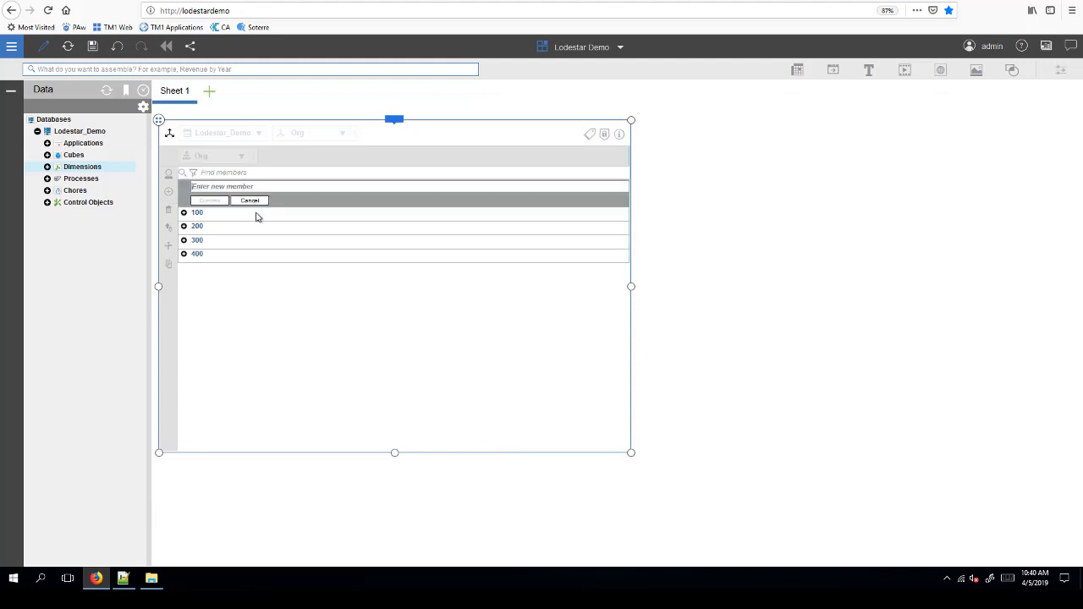
{"action": "type", "text": "total O"}
{"action": "key", "text": "BackSpace"}
{"action": "key", "text": "BackSpace"}
{"action": "key", "text": "BackSpace"}
{"action": "key", "text": "BackSpace"}
{"action": "key", "text": "BackSpace"}
{"action": "key", "text": "BackSpace"}
{"action": "key", "text": "BackSpace"}
{"action": "key", "text": "BackSpace"}
{"action": "key", "text": "BackSpace"}
{"action": "type", "text": "Total Org"}
{"action": "left_click", "coordinate": [211, 202]}
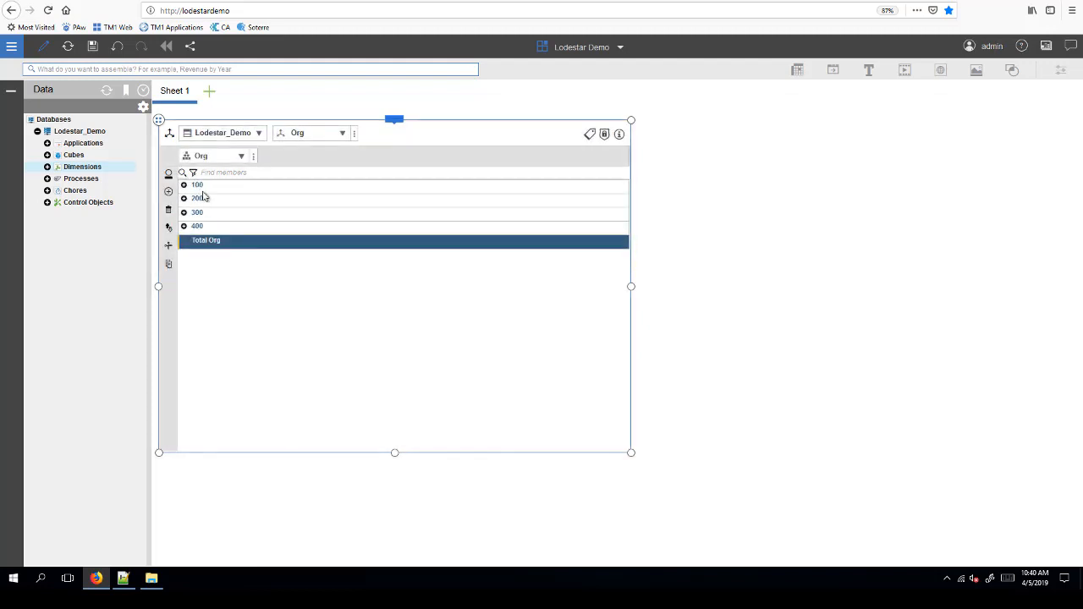
Move members 100 through 400 under Total Org as its children, and check the child members of 100.
{"action": "left_click", "coordinate": [202, 186]}
{"action": "left_click", "coordinate": [205, 227], "text": "shift"}
{"action": "left_click_drag", "start_coordinate": [206, 227], "coordinate": [235, 273]}
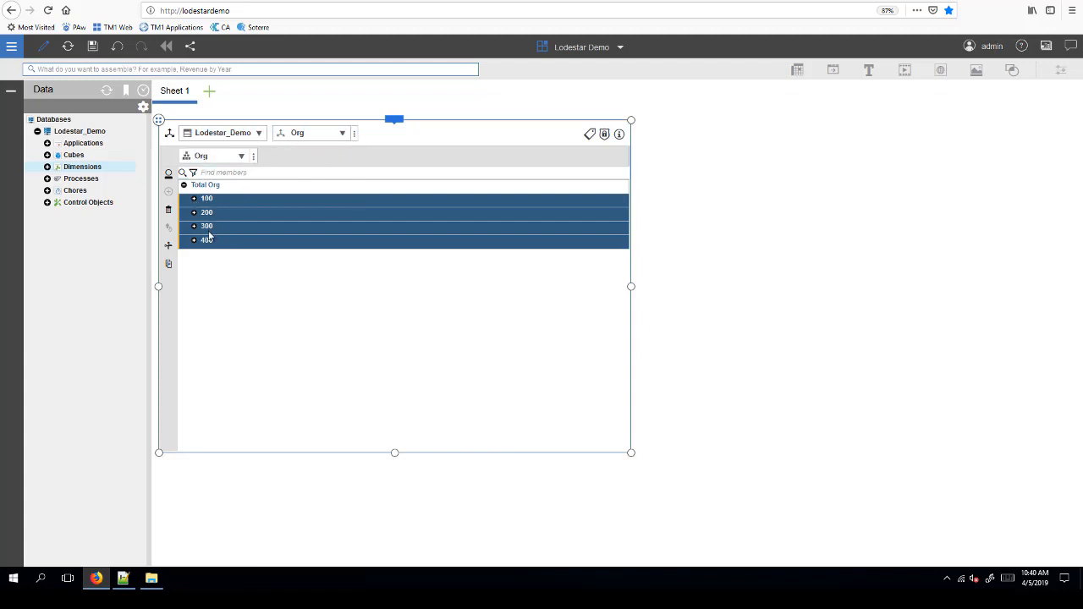
{"action": "left_click", "coordinate": [194, 200]}
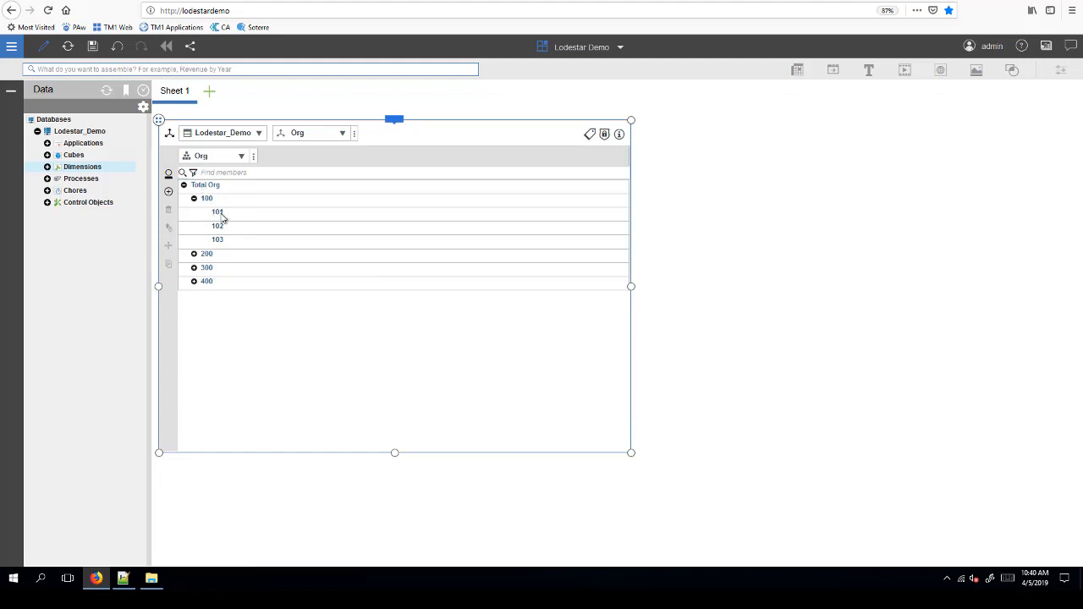
{"action": "left_click", "coordinate": [194, 200]}
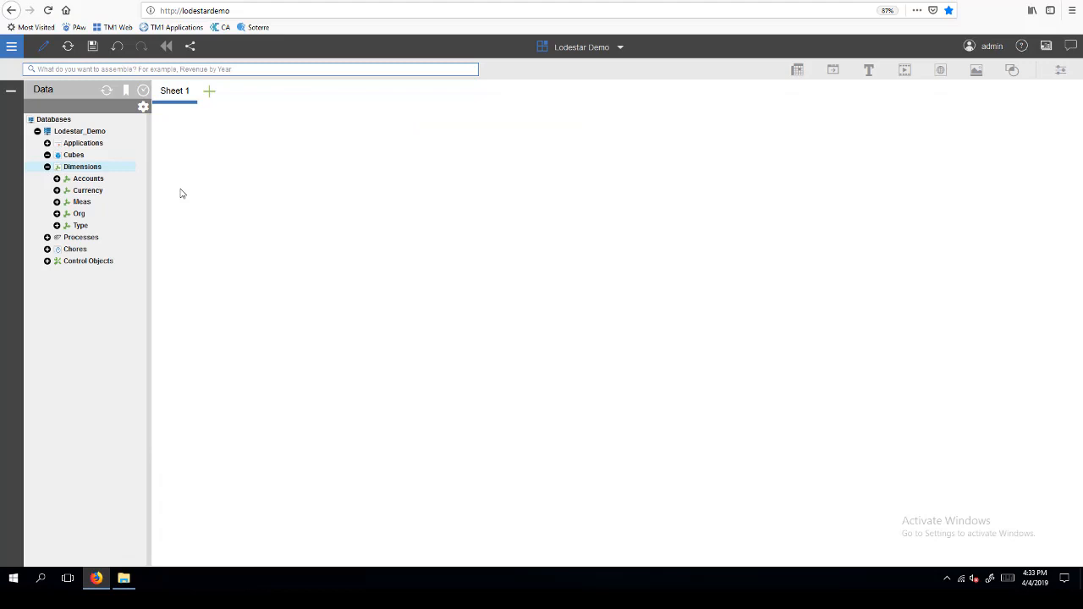
Create a new dimension named Period in the Lodestar_Demo database.
{"action": "right_click", "coordinate": [83, 170]}
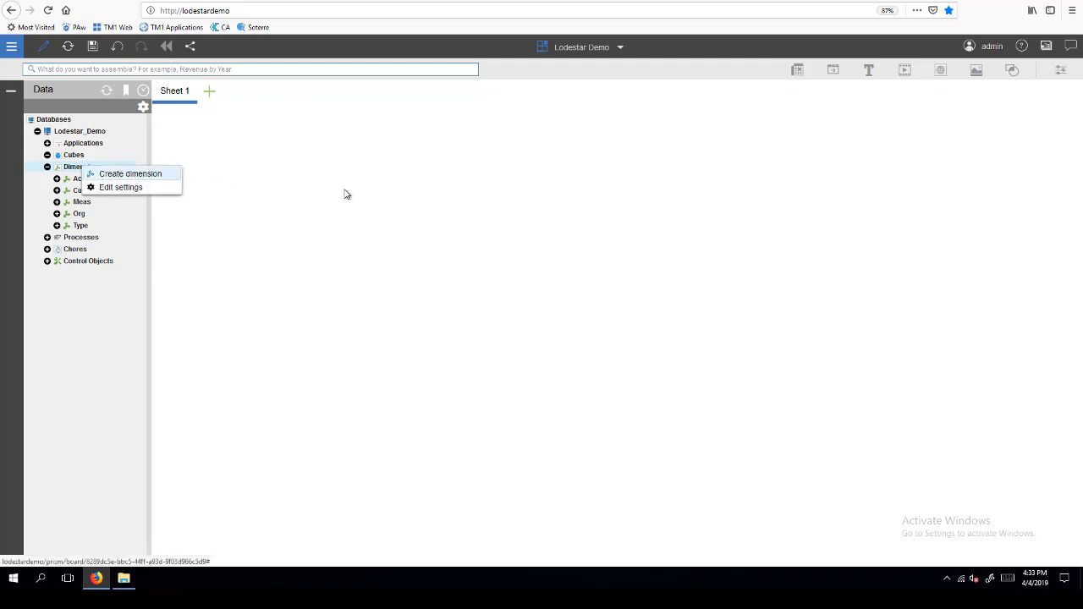
{"action": "left_click", "coordinate": [130, 174]}
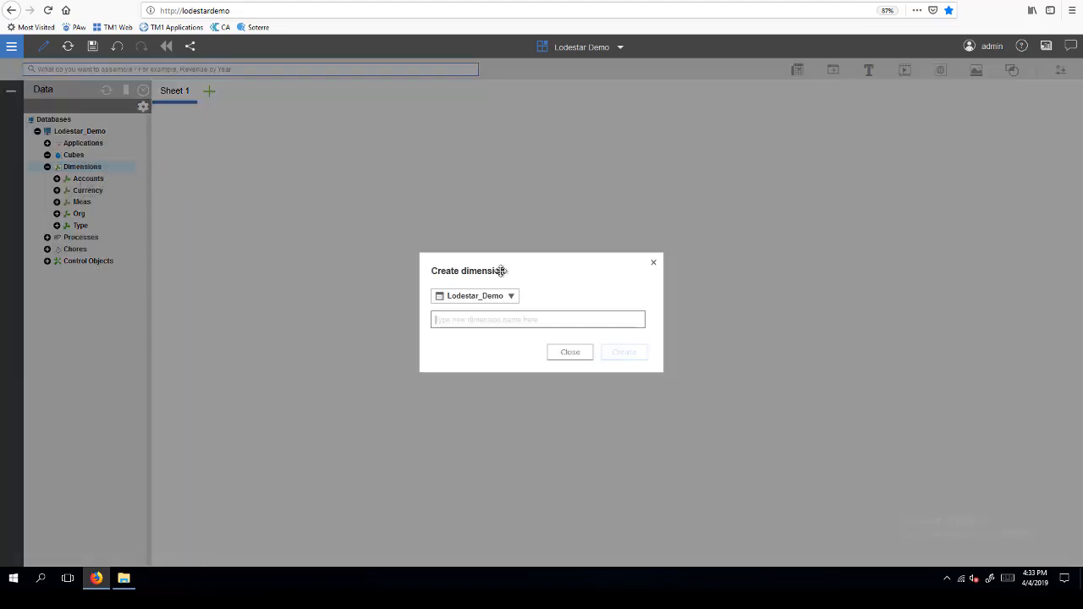
{"action": "left_click", "coordinate": [465, 321]}
{"action": "type", "text": "Period"}
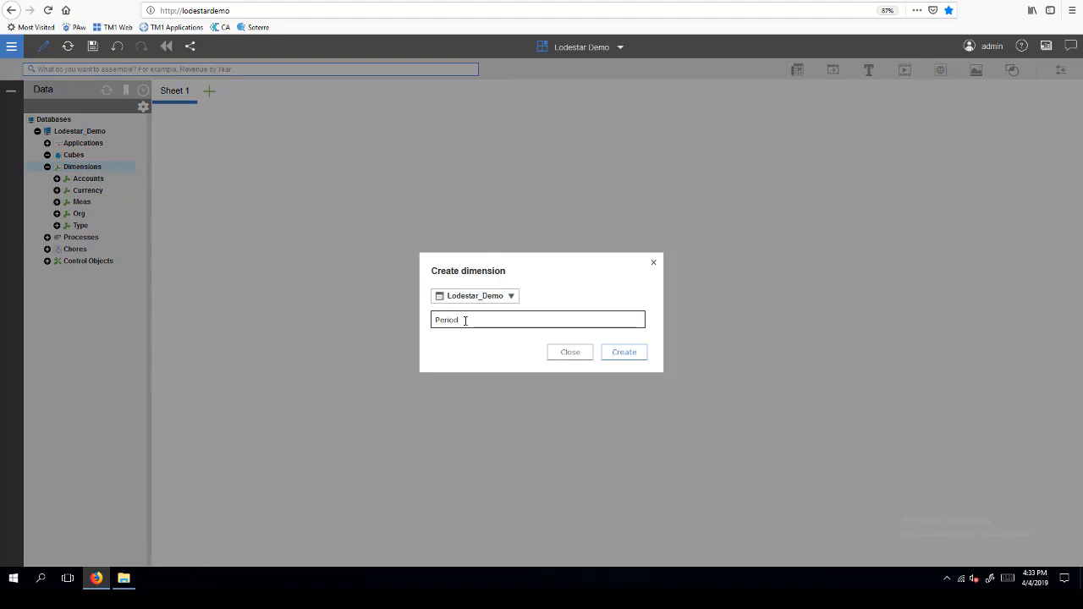
{"action": "left_click", "coordinate": [623, 353]}
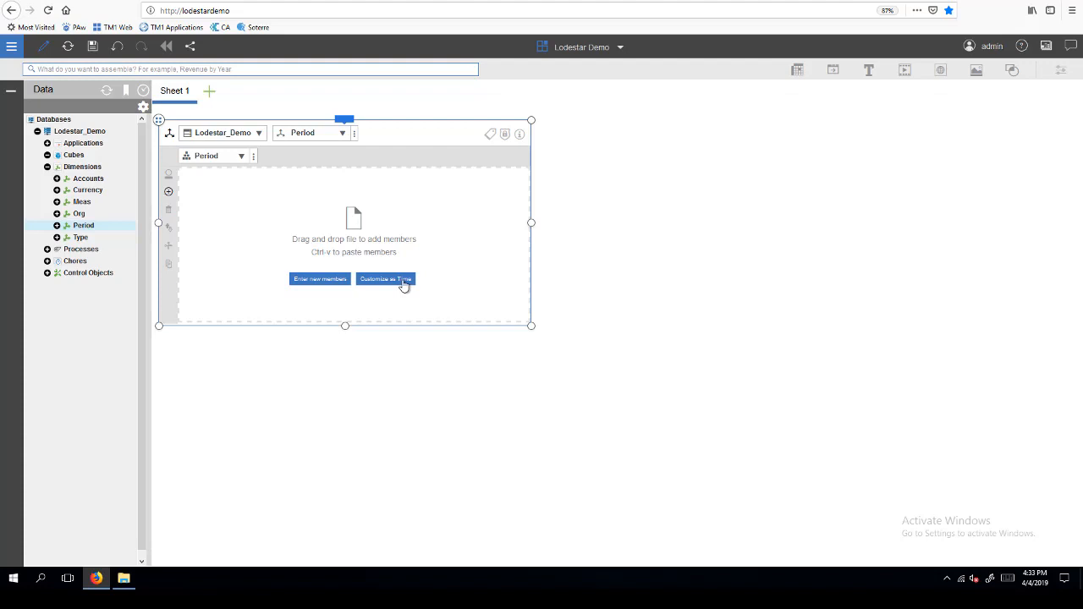
Customize the Period dimension as time with start year 2018, end year 2019 and Month granularity, and create its members.
{"action": "left_click", "coordinate": [404, 280]}
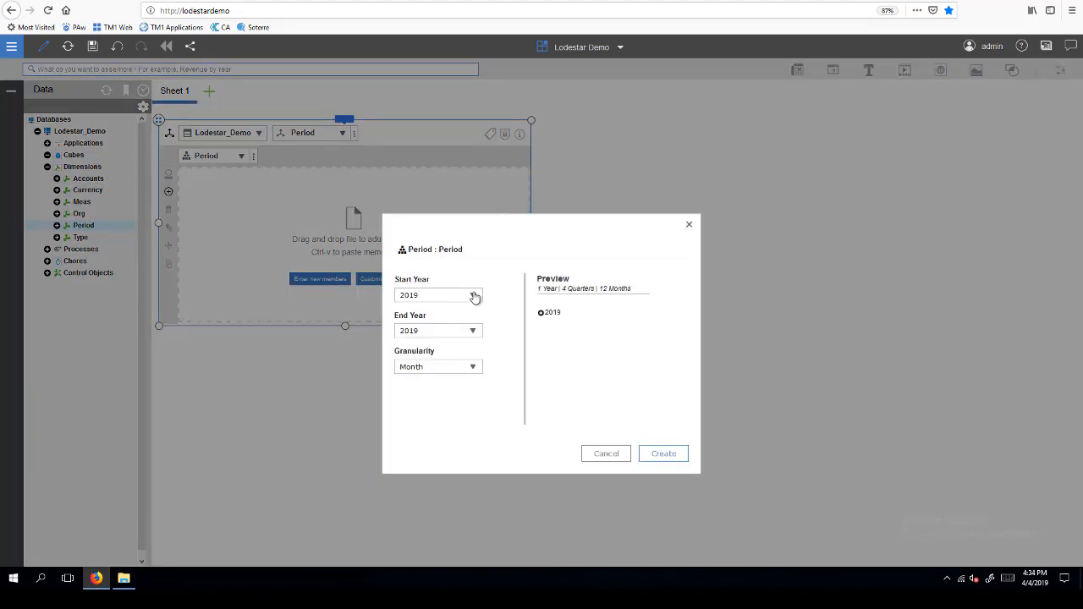
{"action": "left_click", "coordinate": [474, 295]}
{"action": "left_click", "coordinate": [416, 362]}
{"action": "left_click", "coordinate": [663, 455]}
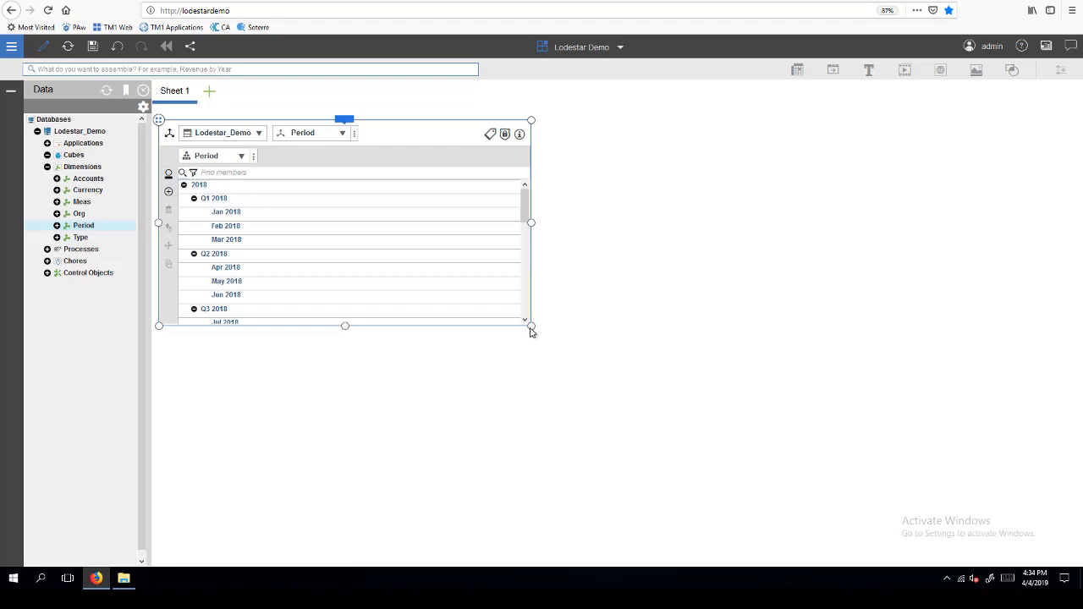
Enlarge the Period dimension editor in height and width, and open its member attributes.
{"action": "left_click_drag", "start_coordinate": [536, 341], "coordinate": [618, 474]}
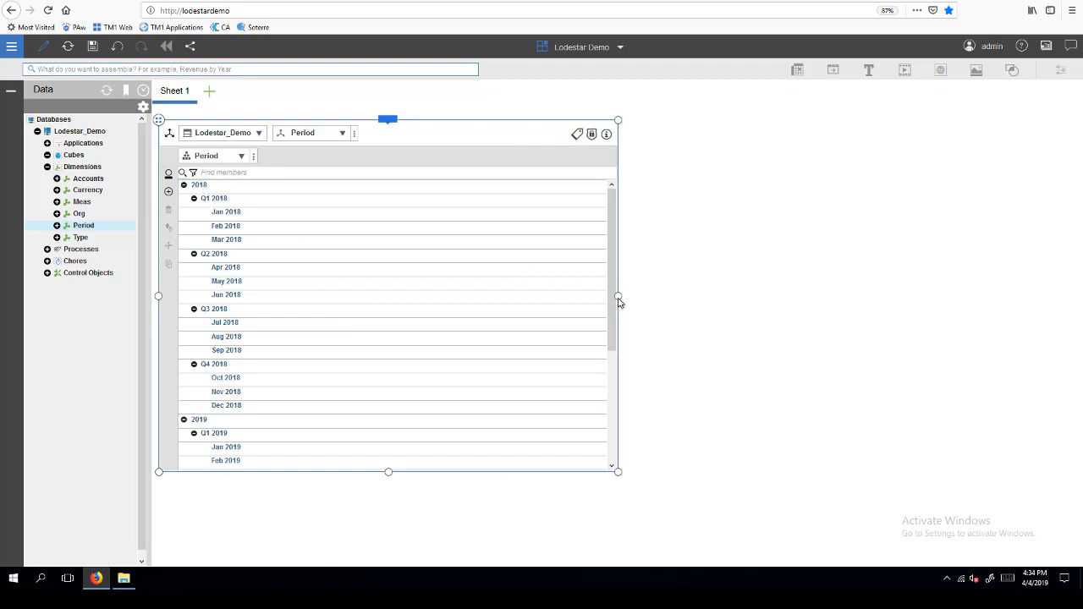
{"action": "left_click_drag", "start_coordinate": [617, 296], "coordinate": [729, 298]}
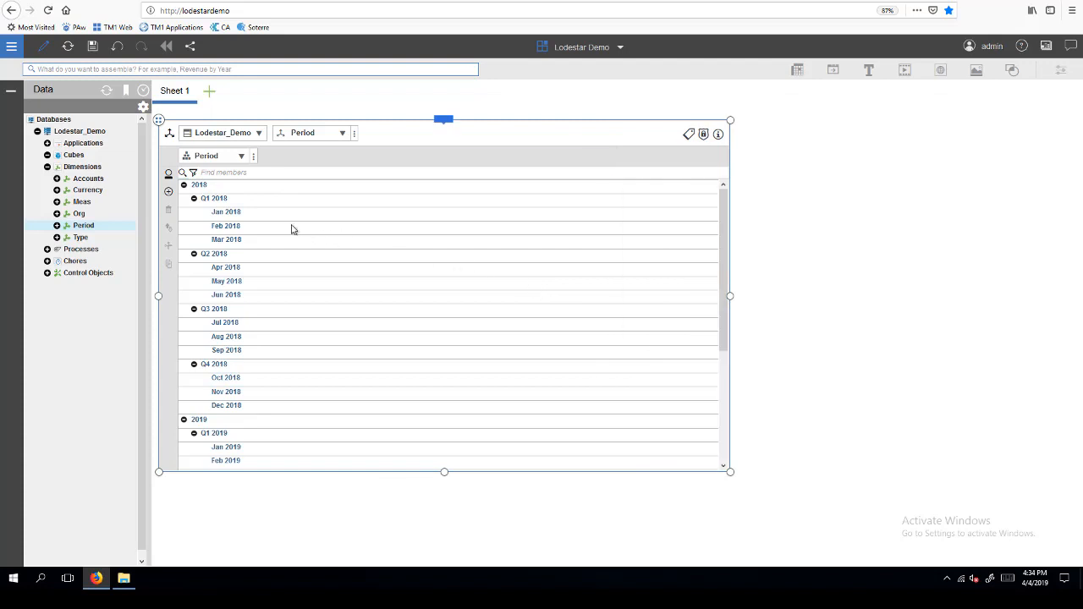
{"action": "left_click", "coordinate": [688, 136]}
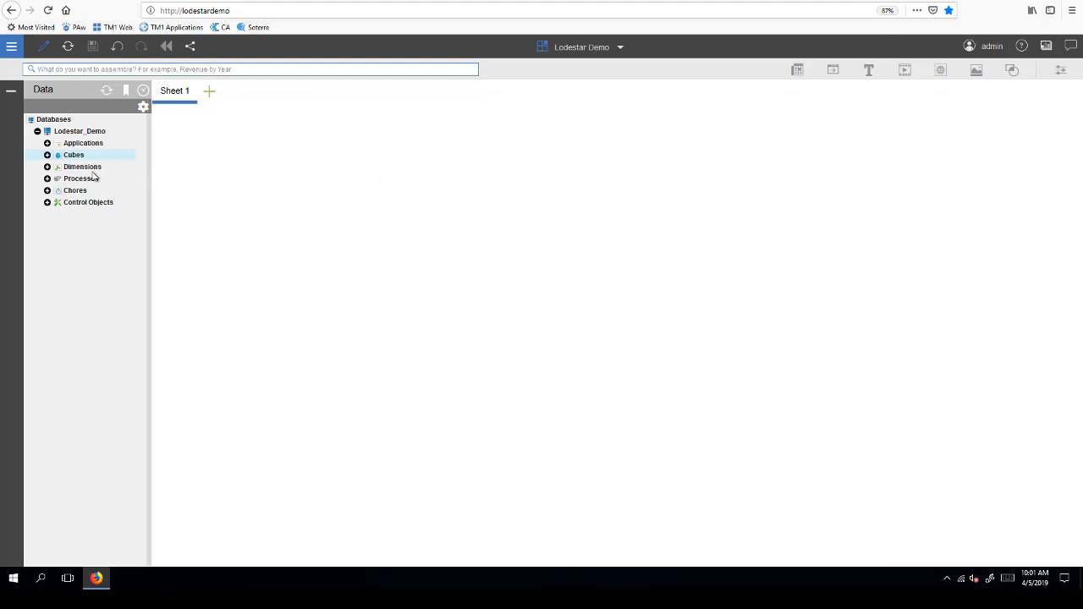
Start a new cube named Sales in the Lodestar_Demo database, with the existing dimensions listed.
{"action": "left_click", "coordinate": [47, 167]}
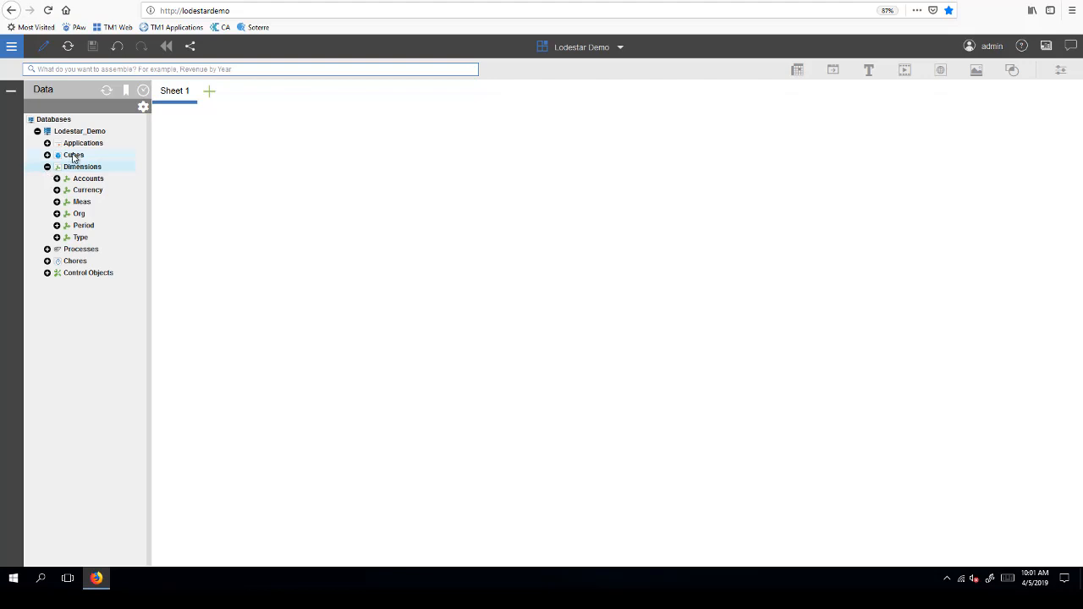
{"action": "right_click", "coordinate": [74, 156]}
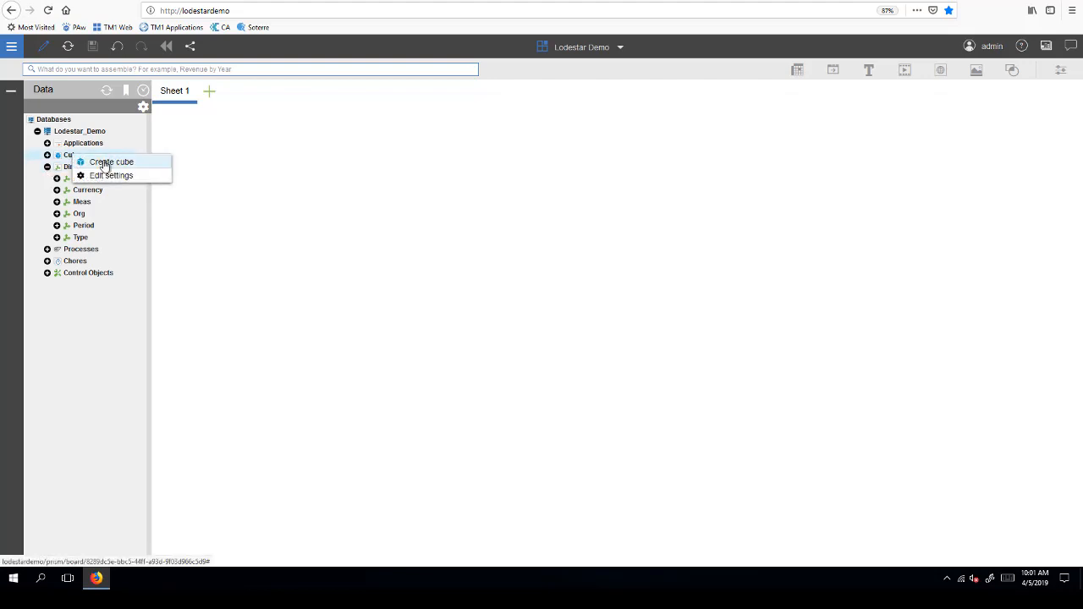
{"action": "left_click", "coordinate": [104, 163]}
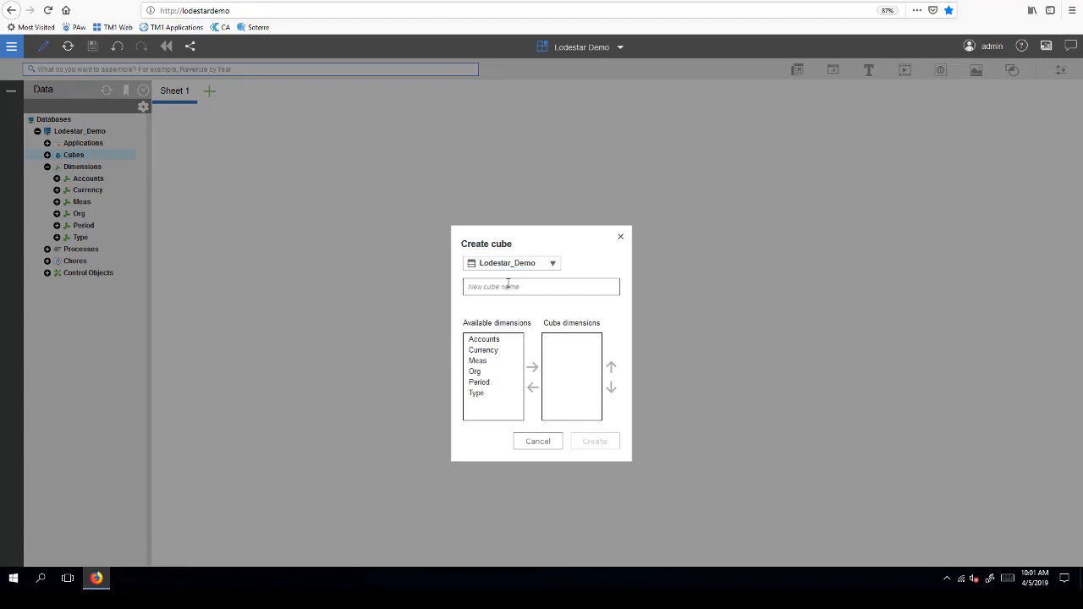
{"action": "type", "text": "Sales"}
Add the dimensions Type, Period, Org, Accounts and Meas to the Sales cube in that order, and create the cube.
{"action": "left_click", "coordinate": [489, 396]}
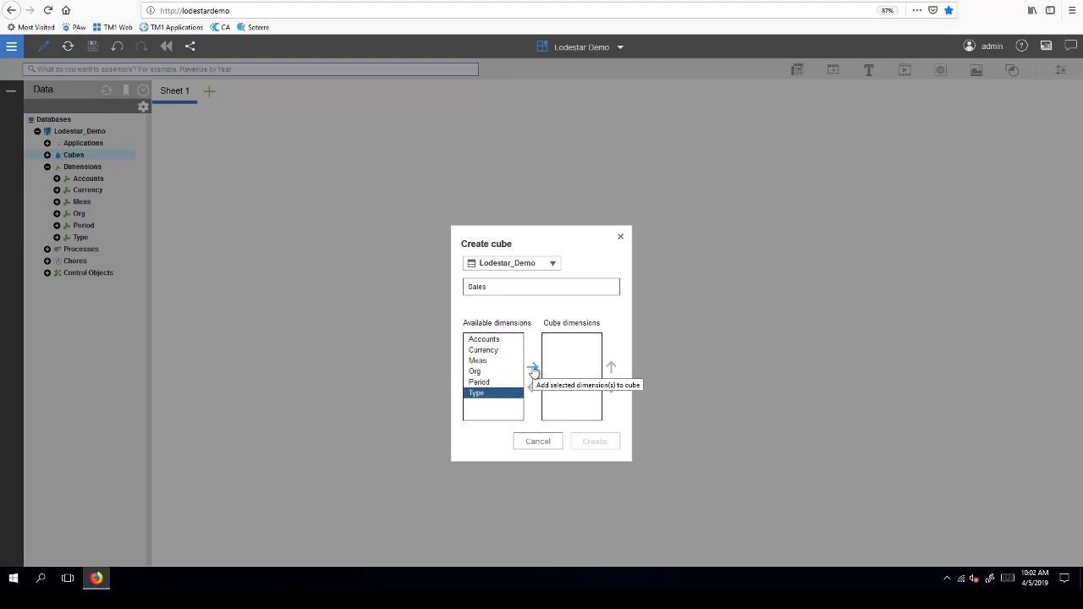
{"action": "left_click", "coordinate": [533, 369]}
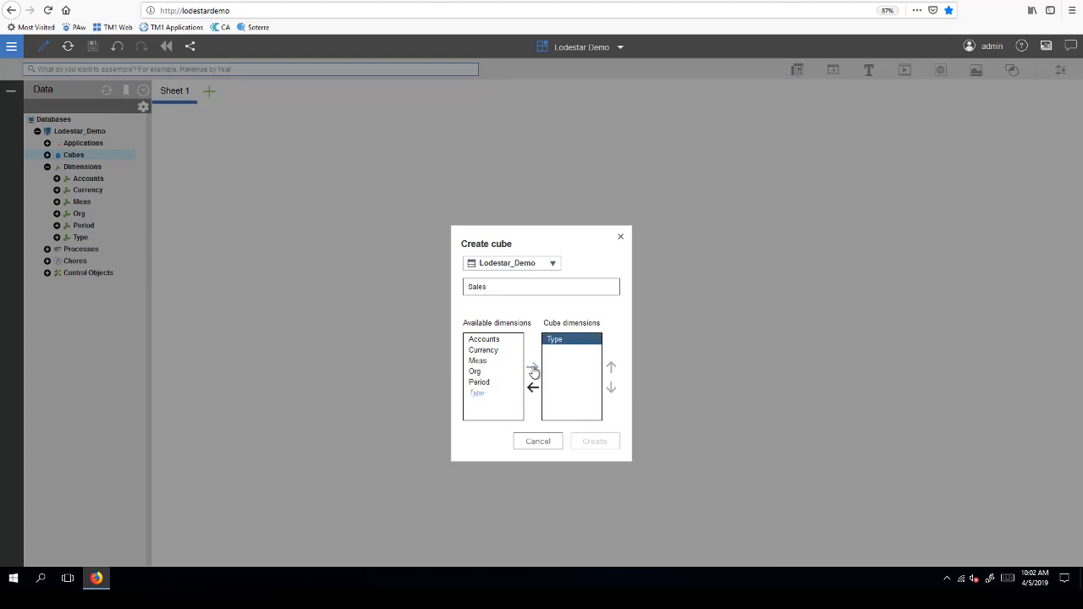
{"action": "double_click", "coordinate": [481, 383]}
{"action": "left_click", "coordinate": [479, 372]}
{"action": "double_click", "coordinate": [485, 373]}
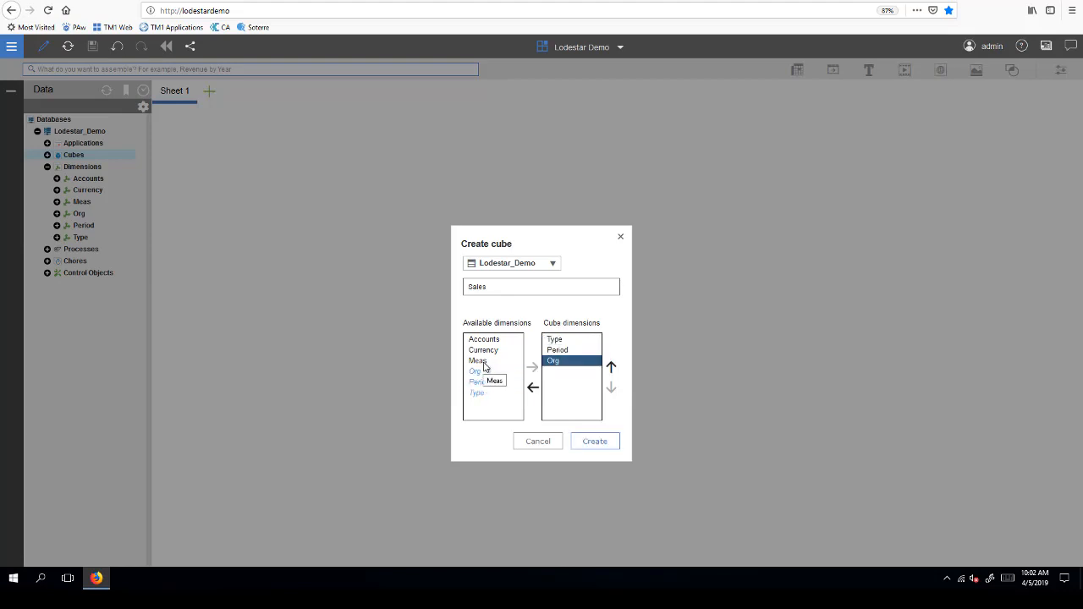
{"action": "double_click", "coordinate": [485, 340]}
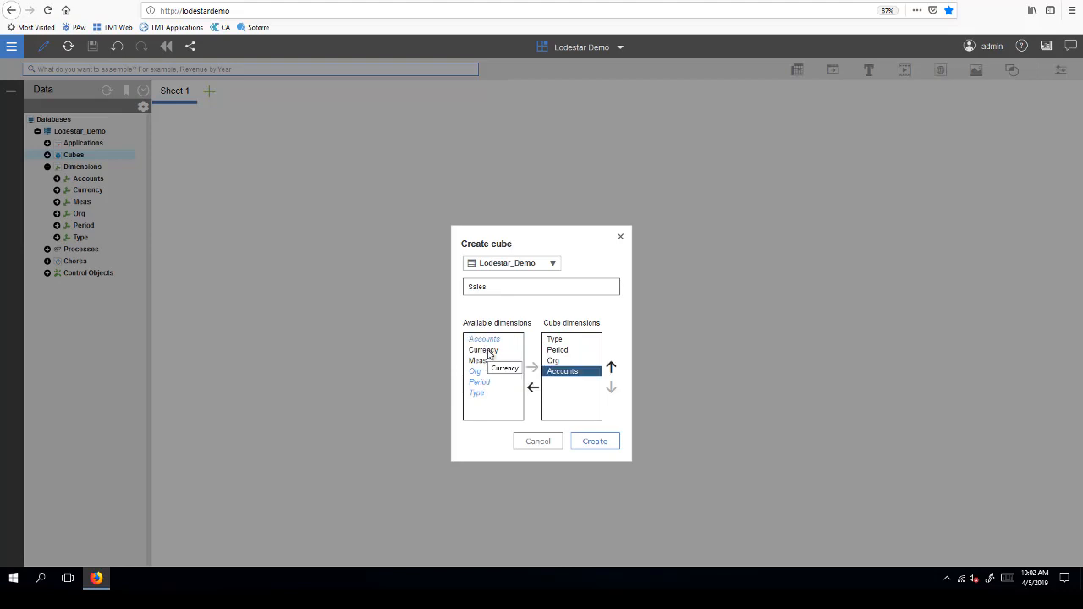
{"action": "double_click", "coordinate": [479, 362]}
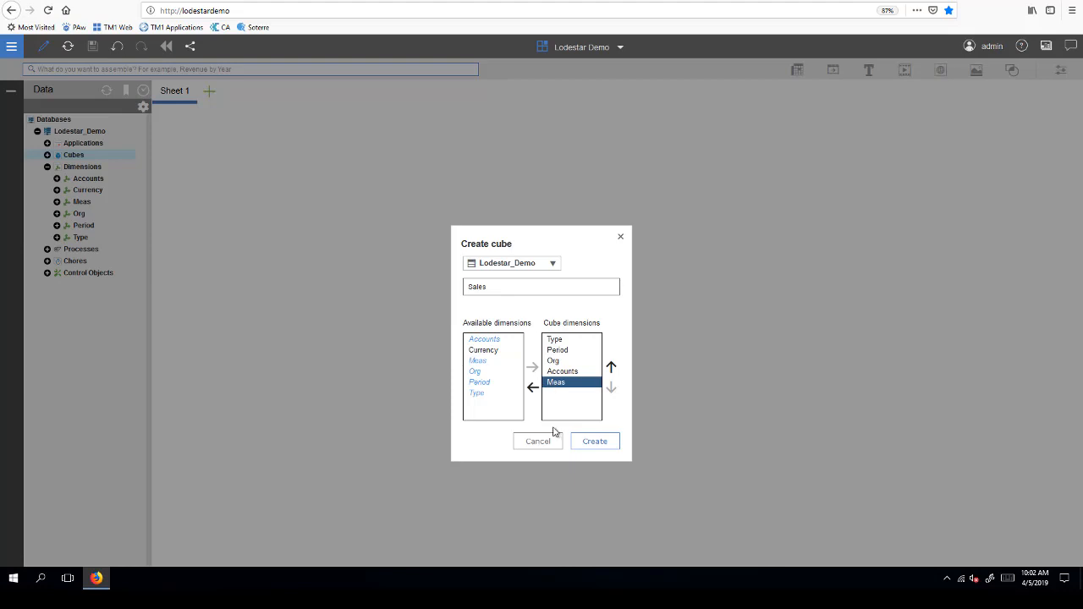
{"action": "left_click", "coordinate": [596, 443]}
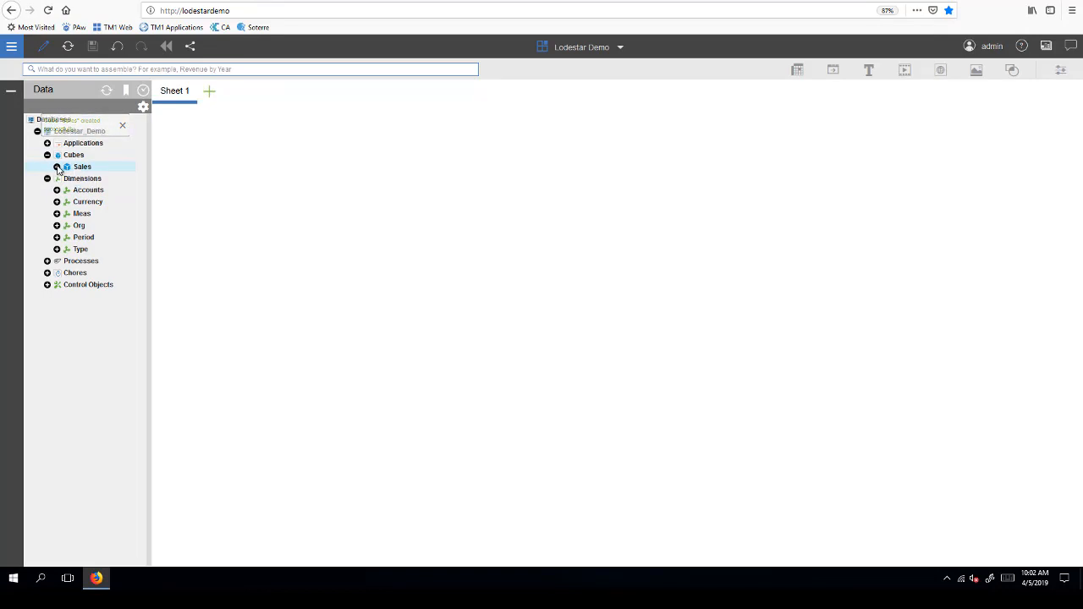
Add a new view of the Sales cube to the sheet and swap Meas for Period on the columns.
{"action": "left_click", "coordinate": [56, 167]}
{"action": "right_click", "coordinate": [72, 168]}
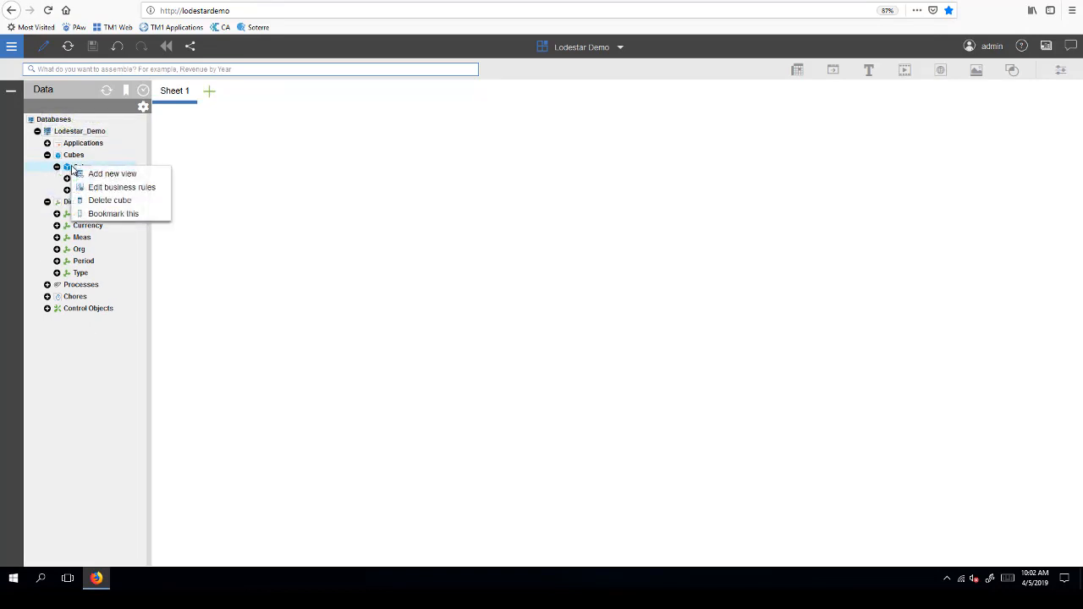
{"action": "left_click", "coordinate": [99, 173]}
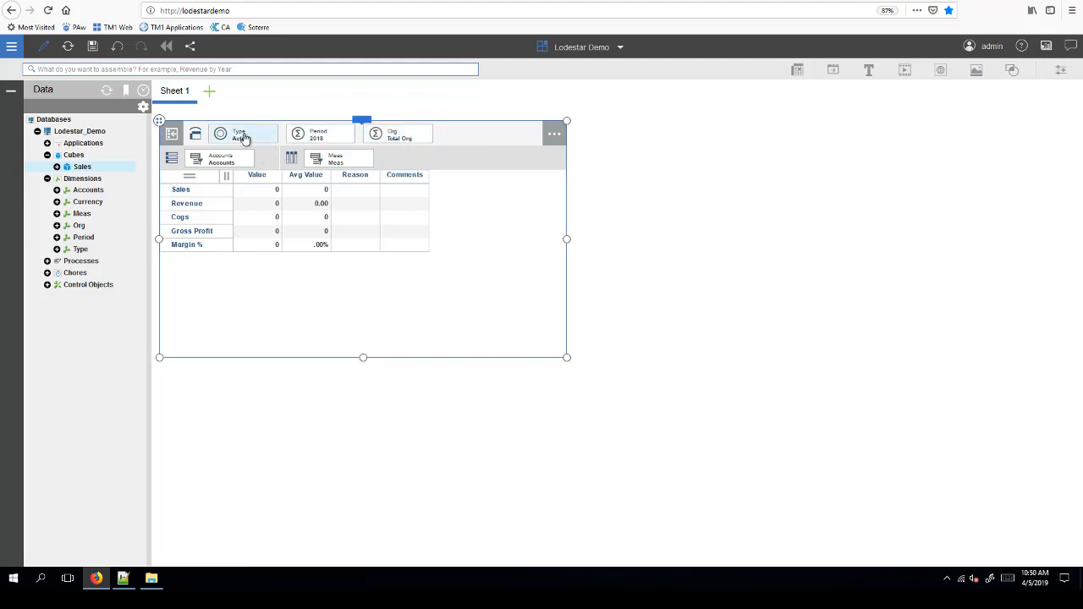
{"action": "left_click_drag", "start_coordinate": [325, 149], "coordinate": [327, 159]}
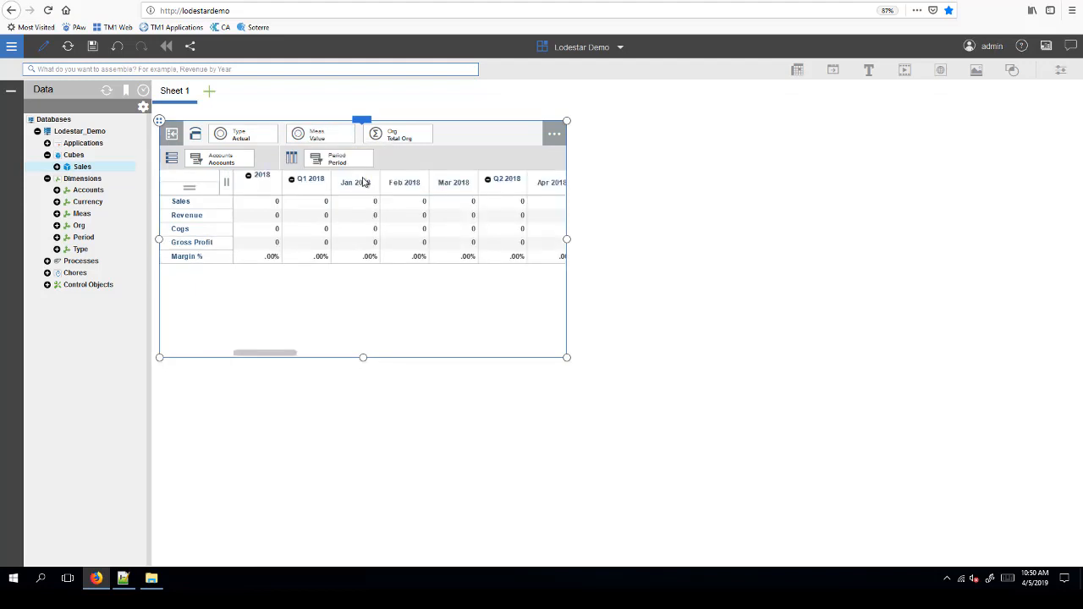
Replace the current set of the Period columns with all leaf members and apply it to the view.
{"action": "left_click", "coordinate": [335, 162]}
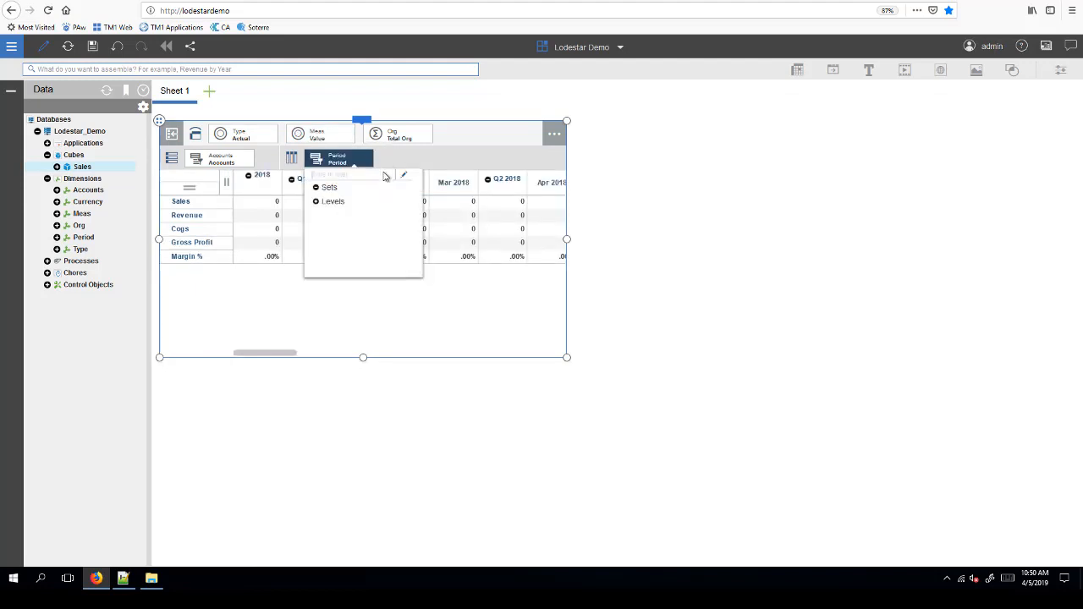
{"action": "left_click", "coordinate": [406, 178]}
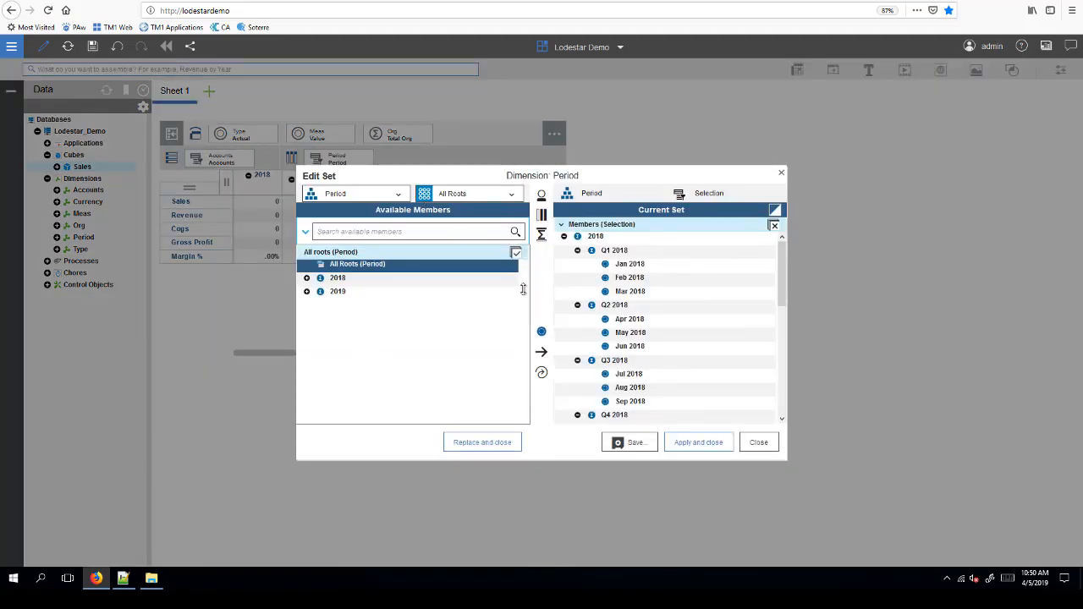
{"action": "left_click", "coordinate": [454, 196]}
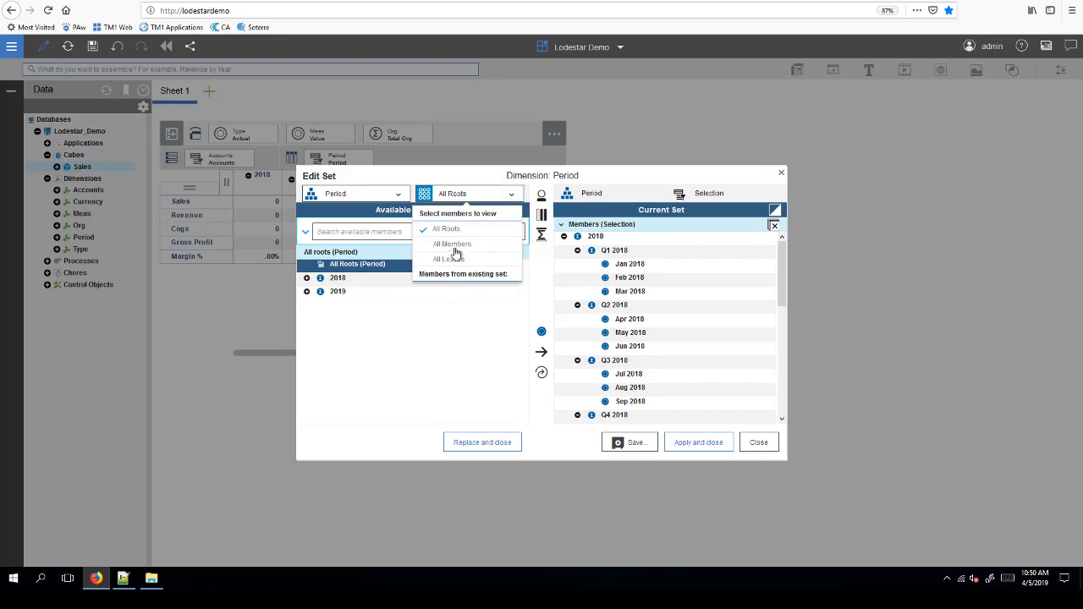
{"action": "left_click", "coordinate": [470, 259]}
{"action": "left_click", "coordinate": [541, 372]}
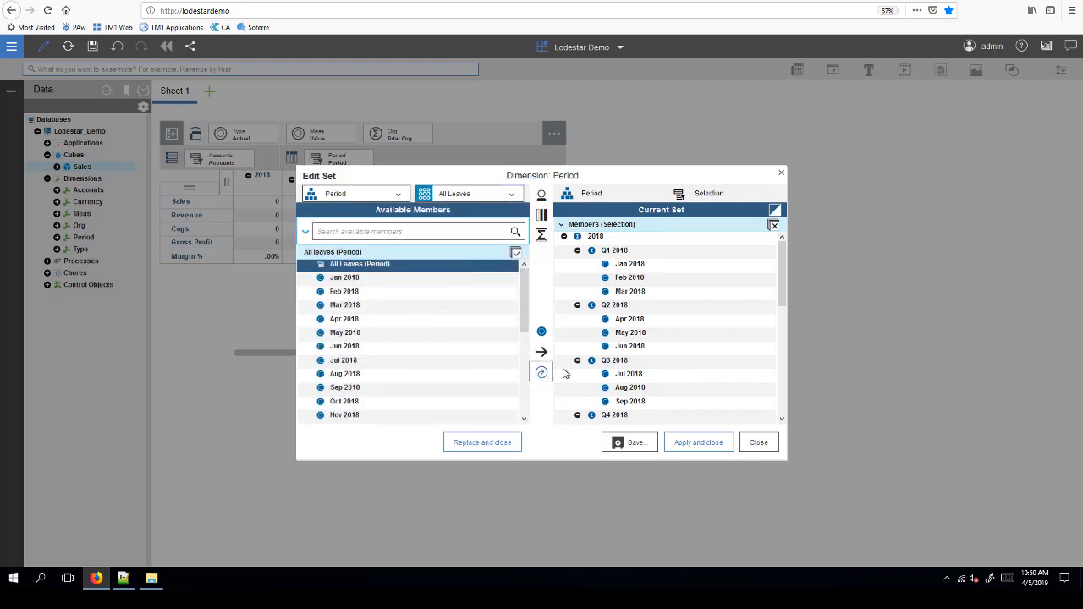
{"action": "left_click", "coordinate": [686, 440]}
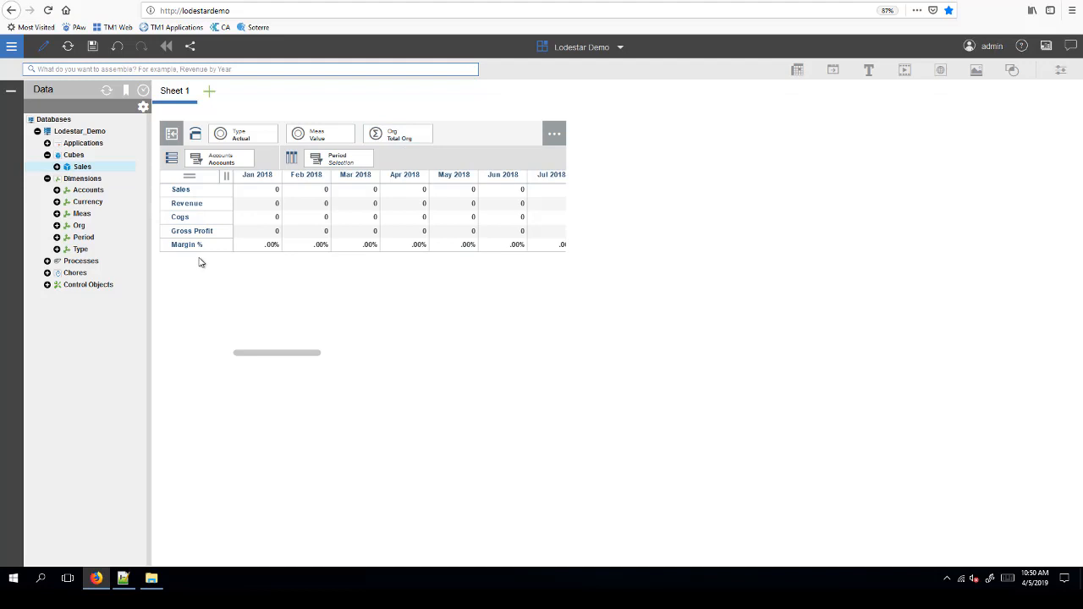
Load Sales Cube Data.cma from the FileUpload folder onto the Sales cube for import, and check the header row and delimiter settings.
{"action": "left_click", "coordinate": [152, 579]}
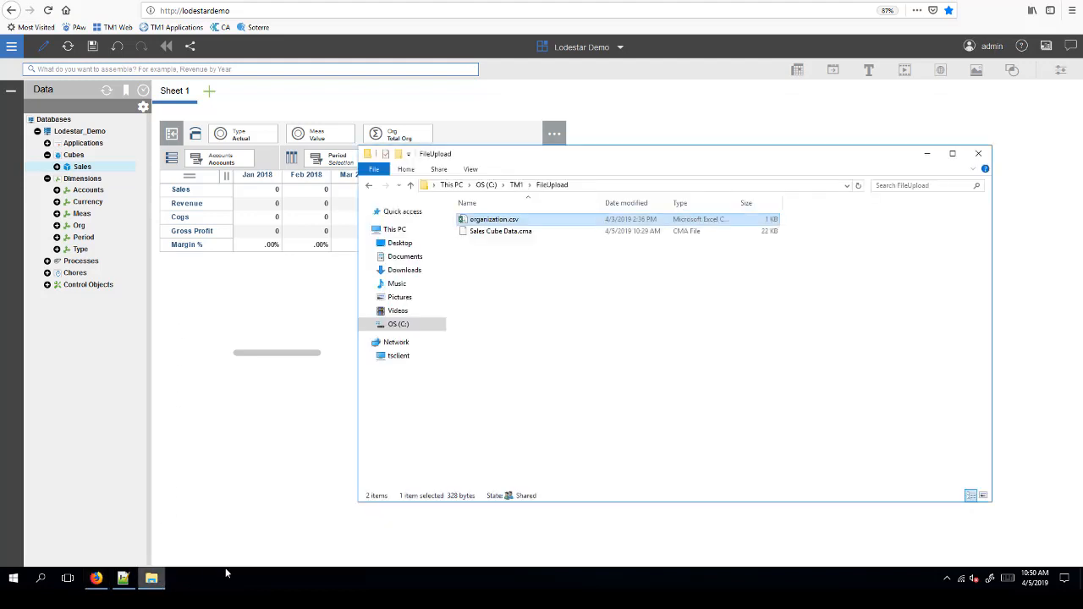
{"action": "left_click_drag", "start_coordinate": [498, 231], "coordinate": [82, 170]}
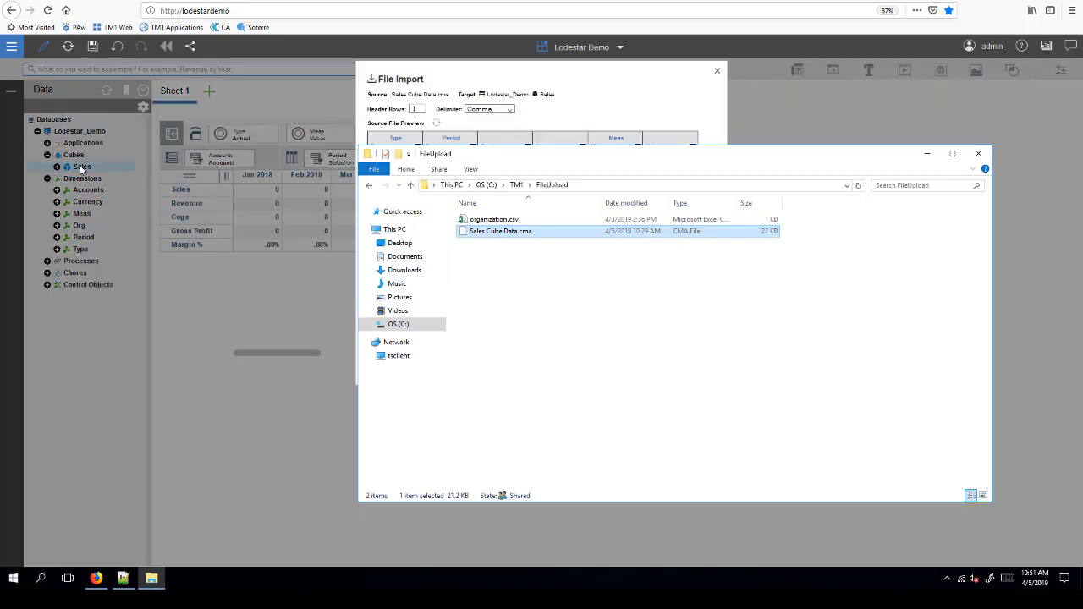
{"action": "left_click", "coordinate": [633, 112]}
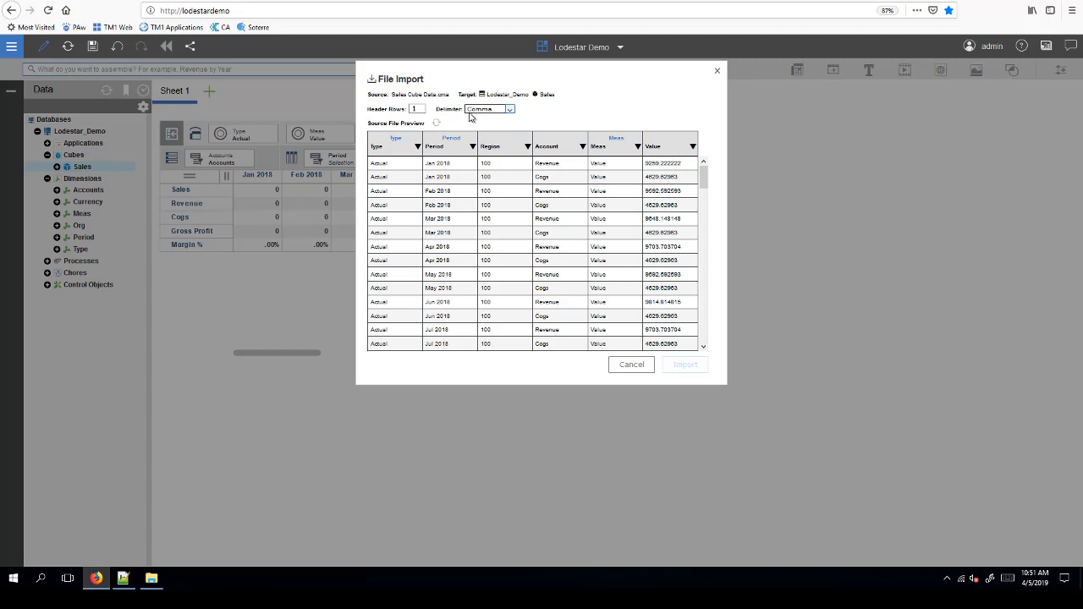
{"action": "left_click", "coordinate": [416, 110]}
Map the Region column to Org, Account to Accounts and Value to Value (Number), and import the file into the Sales cube.
{"action": "left_click", "coordinate": [528, 147]}
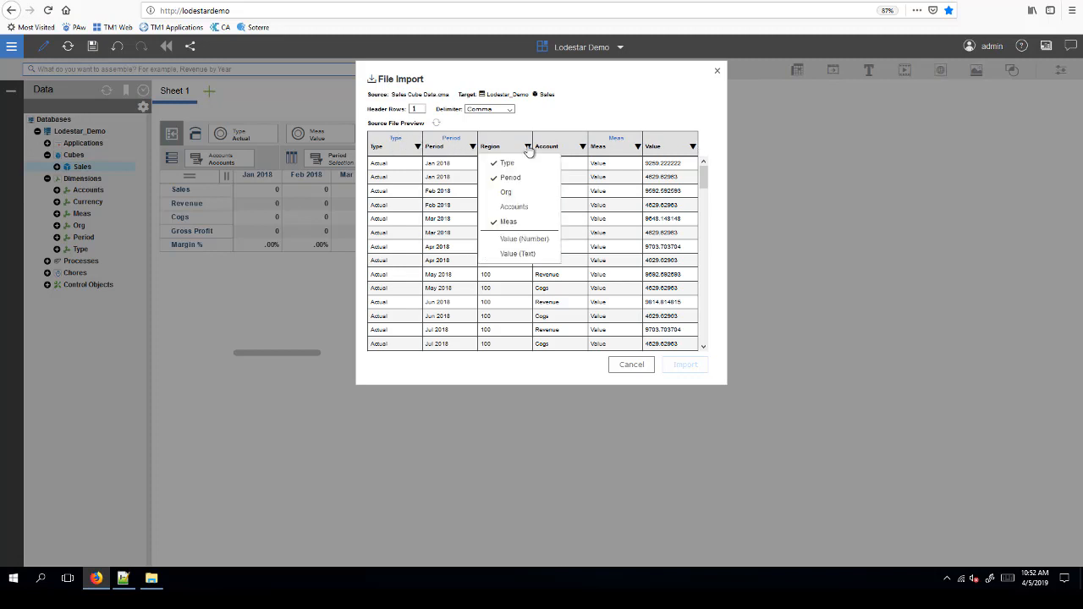
{"action": "left_click", "coordinate": [506, 192]}
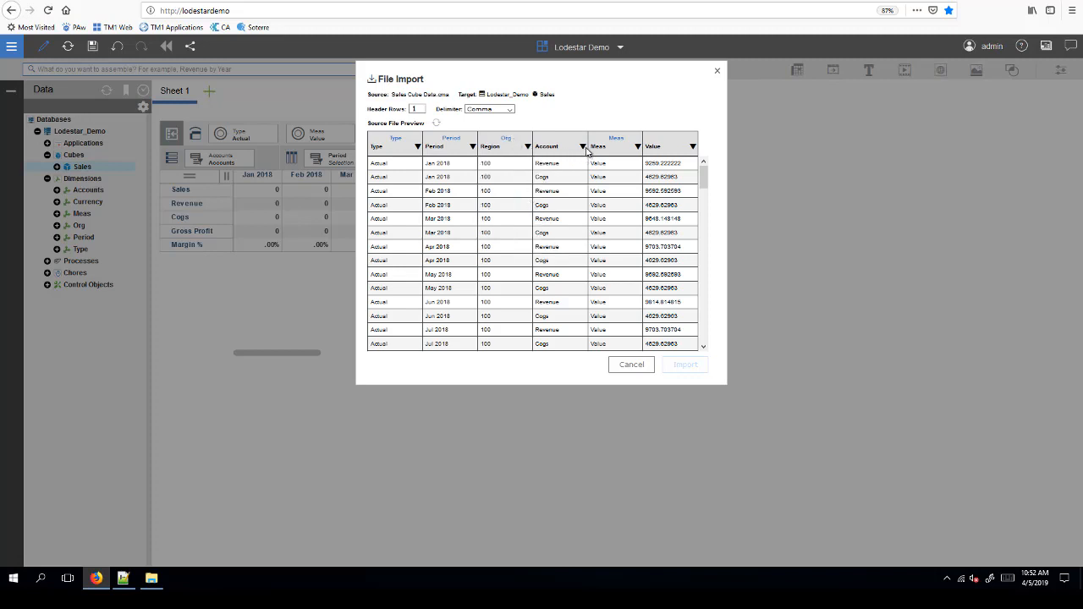
{"action": "left_click", "coordinate": [582, 147]}
{"action": "left_click", "coordinate": [571, 206]}
{"action": "left_click", "coordinate": [693, 146]}
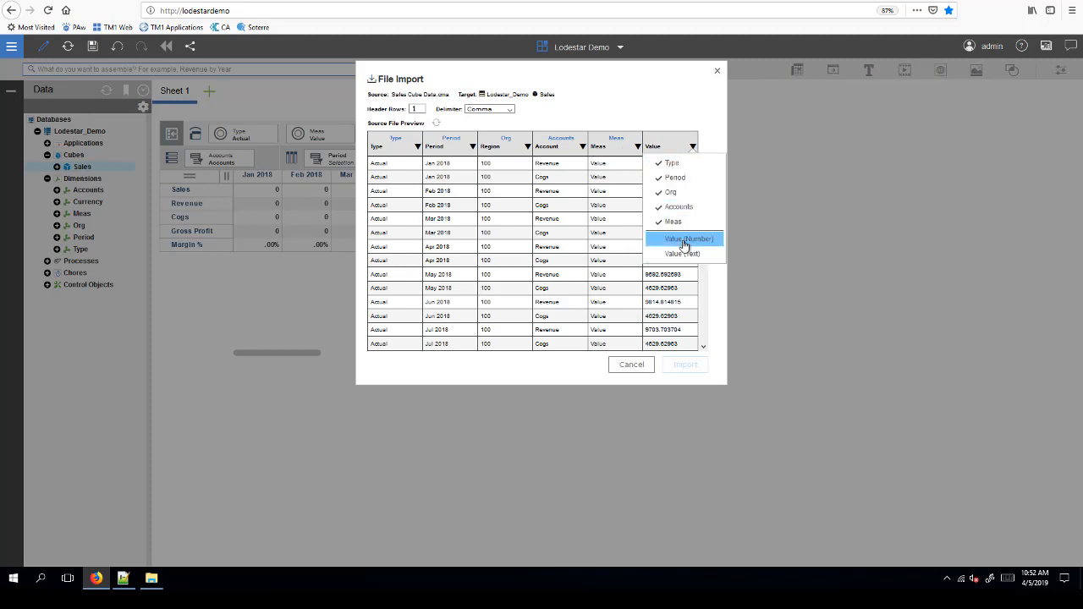
{"action": "left_click", "coordinate": [685, 242]}
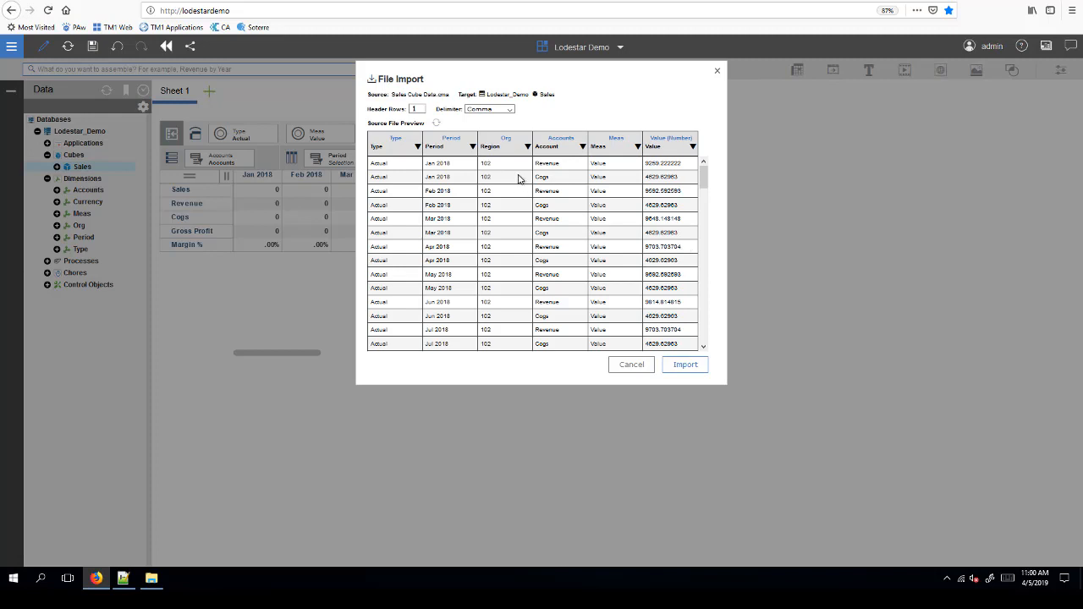
{"action": "left_click", "coordinate": [687, 367]}
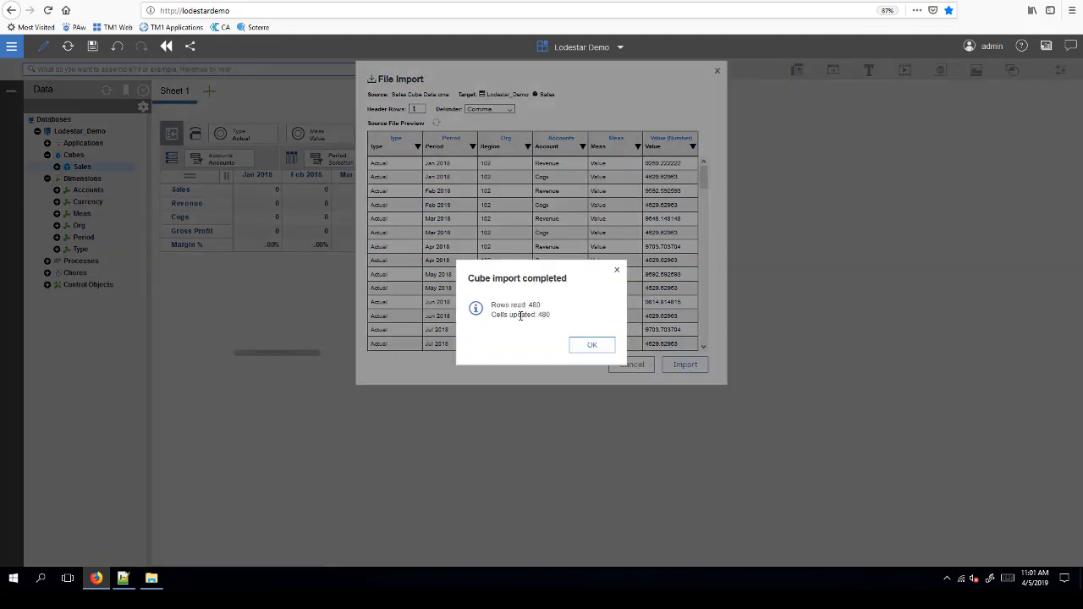
{"action": "left_click", "coordinate": [592, 347]}
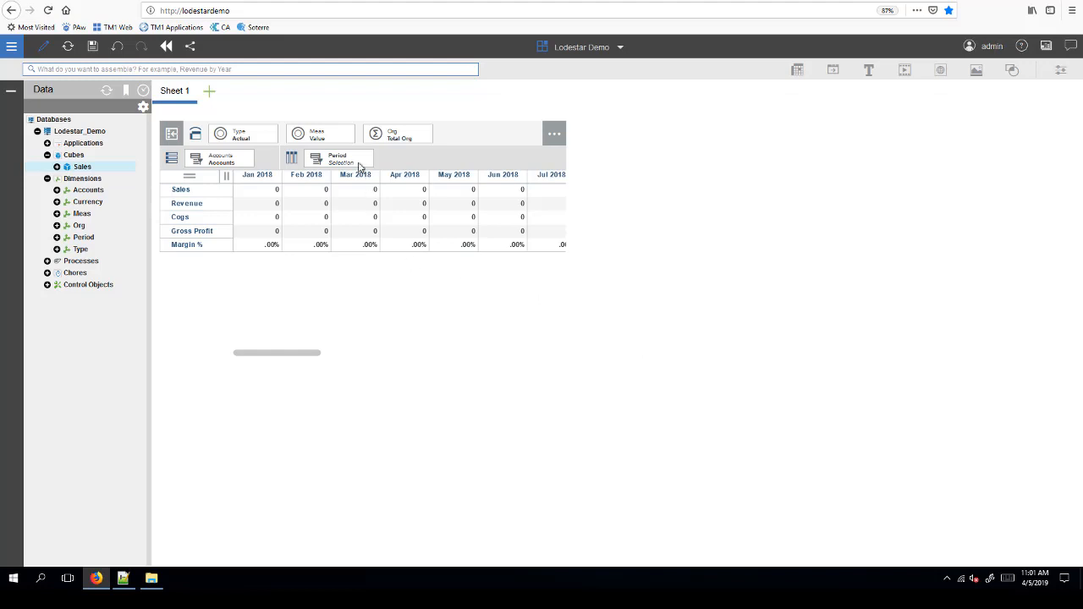
Refresh the Sales cube view to load the imported data, and enlarge the view to fit more month columns.
{"action": "left_click", "coordinate": [470, 139]}
{"action": "mouse_move", "coordinate": [362, 118]}
{"action": "left_click", "coordinate": [329, 100]}
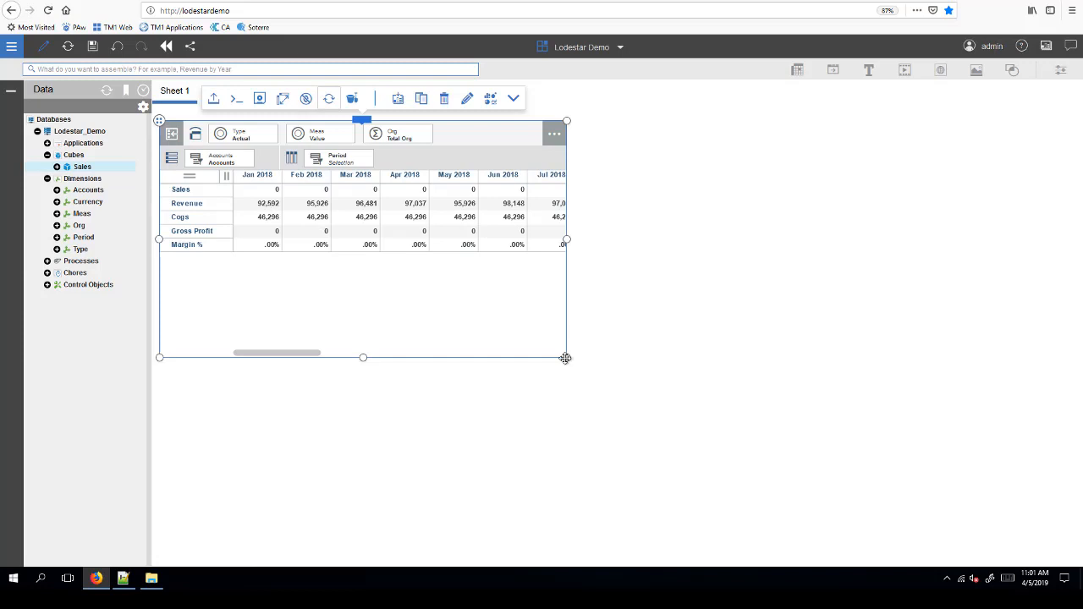
{"action": "left_click_drag", "start_coordinate": [570, 361], "coordinate": [894, 411]}
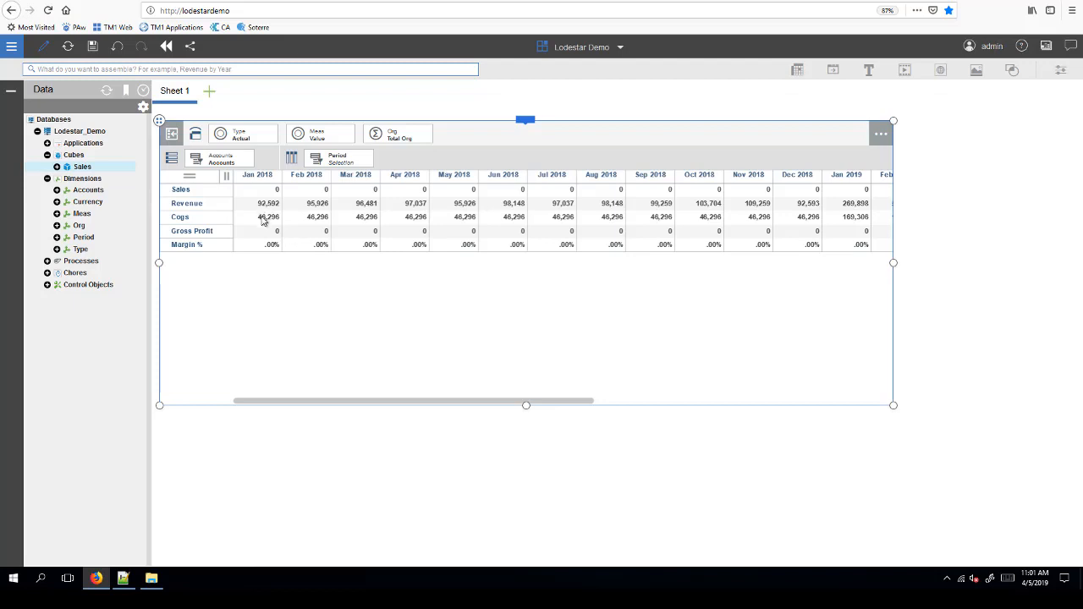
{"action": "mouse_move", "coordinate": [537, 105]}
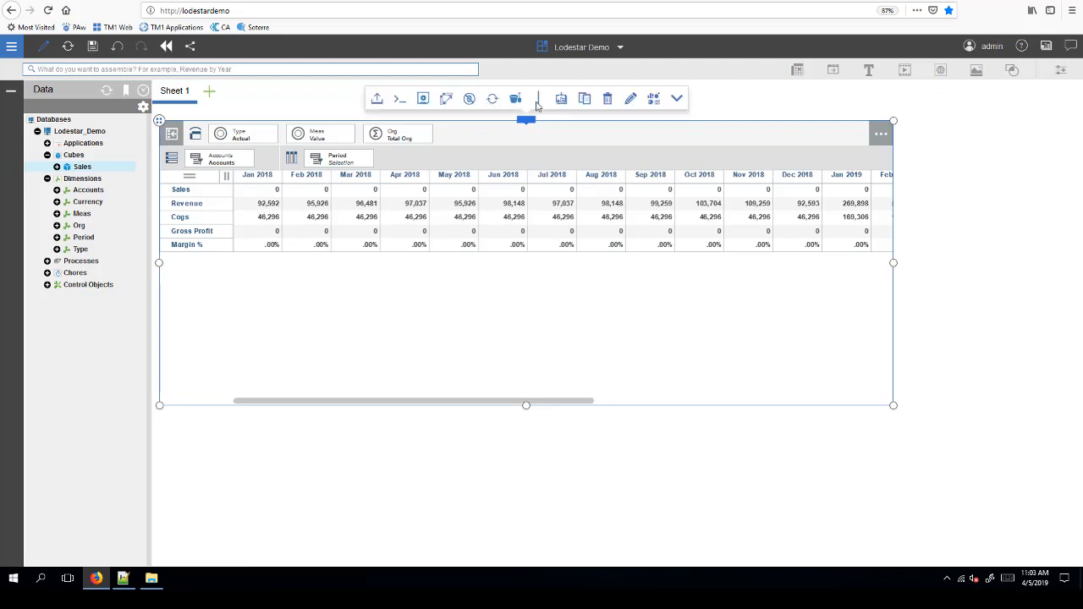
{"action": "left_click", "coordinate": [677, 99]}
{"action": "left_click", "coordinate": [677, 99]}
{"action": "left_click", "coordinate": [924, 180]}
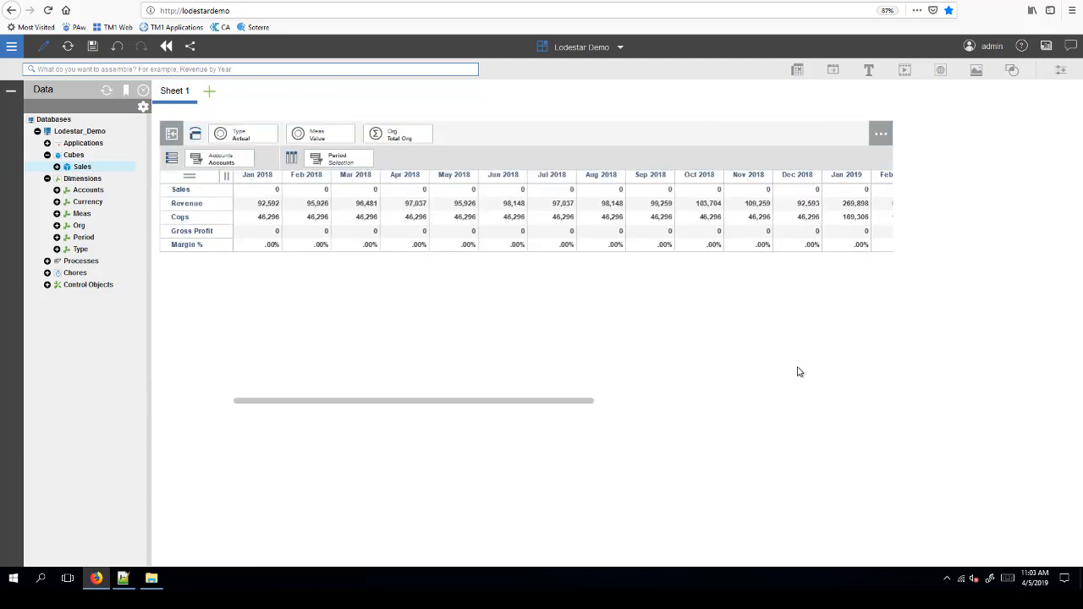
Narrow the Sales cube view to show months up to Jul 2018, and open the business rules of the Sales cube.
{"action": "left_click", "coordinate": [758, 364]}
{"action": "left_click_drag", "start_coordinate": [893, 406], "coordinate": [604, 406]}
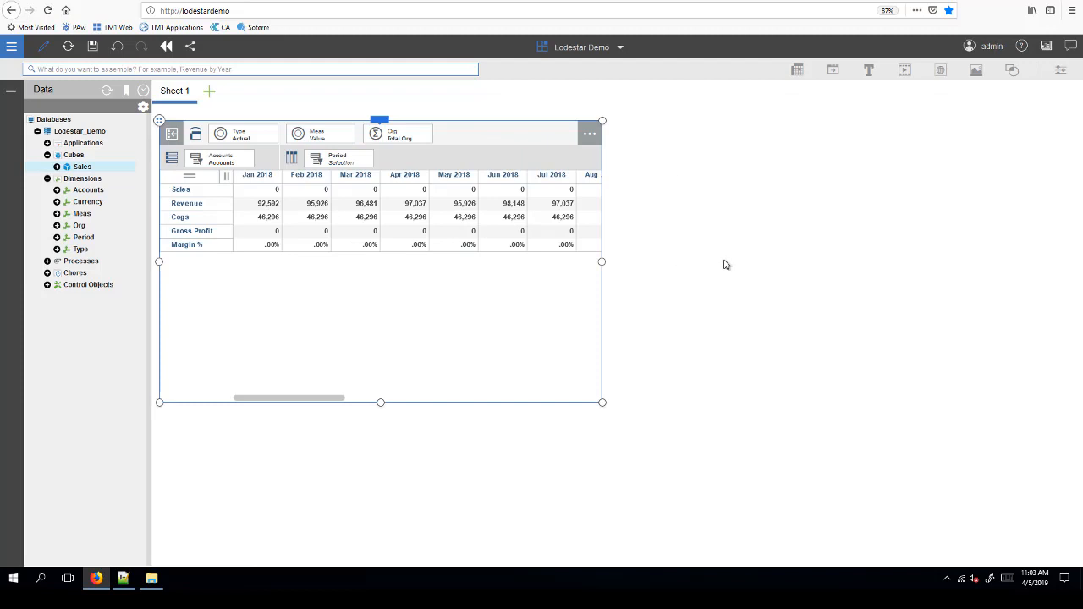
{"action": "right_click", "coordinate": [83, 168]}
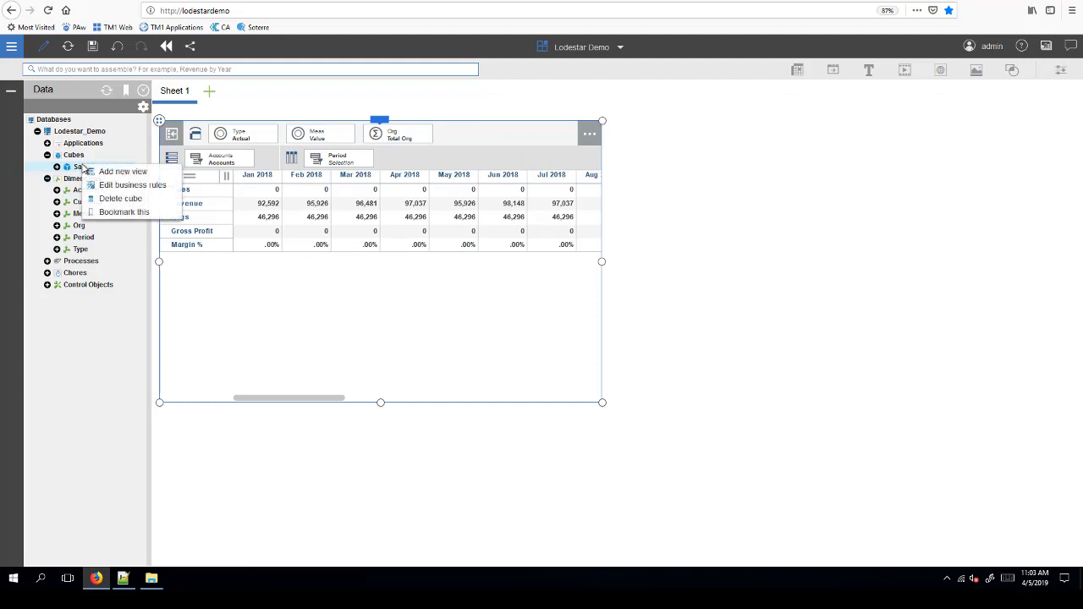
{"action": "left_click", "coordinate": [127, 186]}
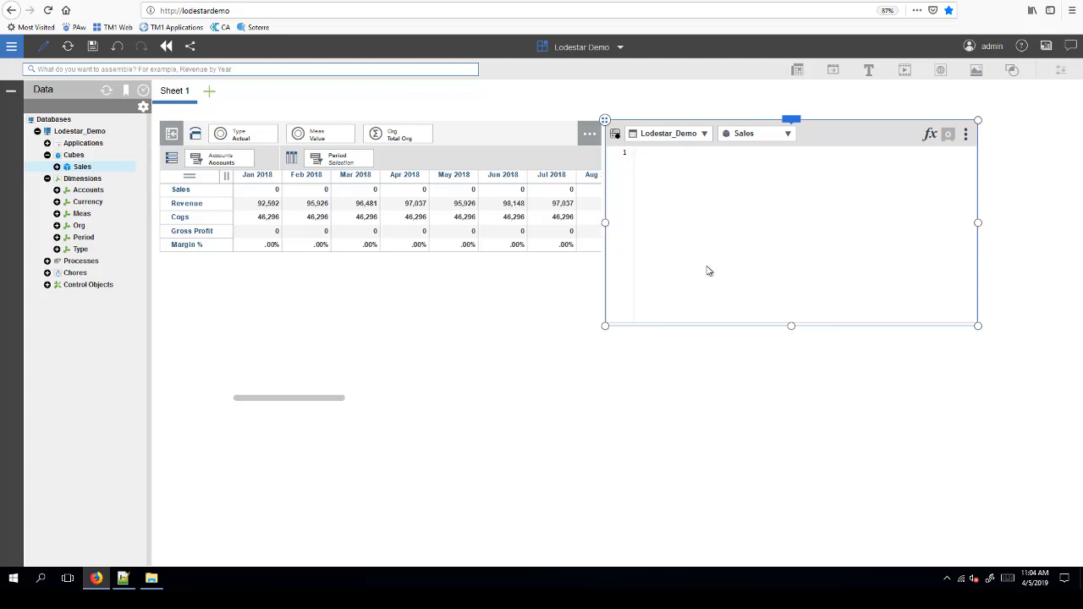
Insert the SKIPCHECK; and FEEDSTRINGS; statements on the first two lines of the Sales rules.
{"action": "key", "text": "ctrl+space"}
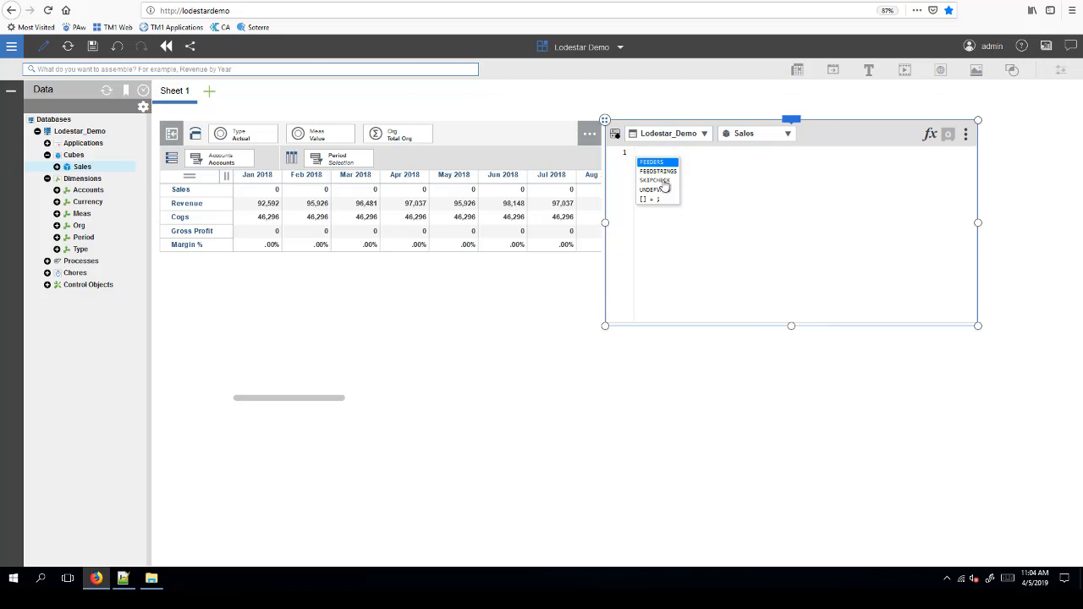
{"action": "left_click", "coordinate": [664, 182]}
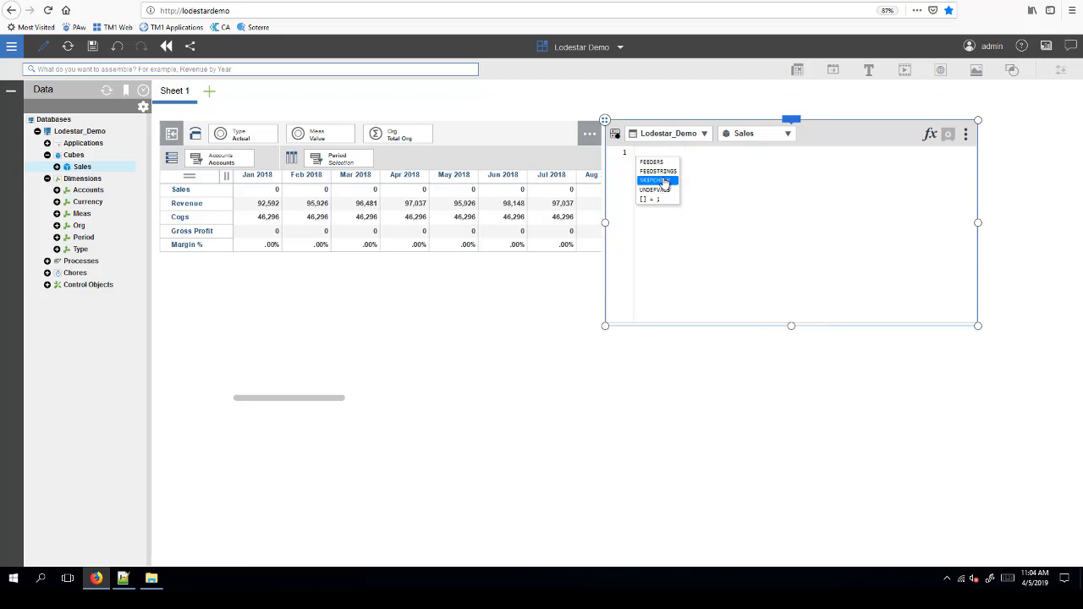
{"action": "left_click", "coordinate": [664, 182]}
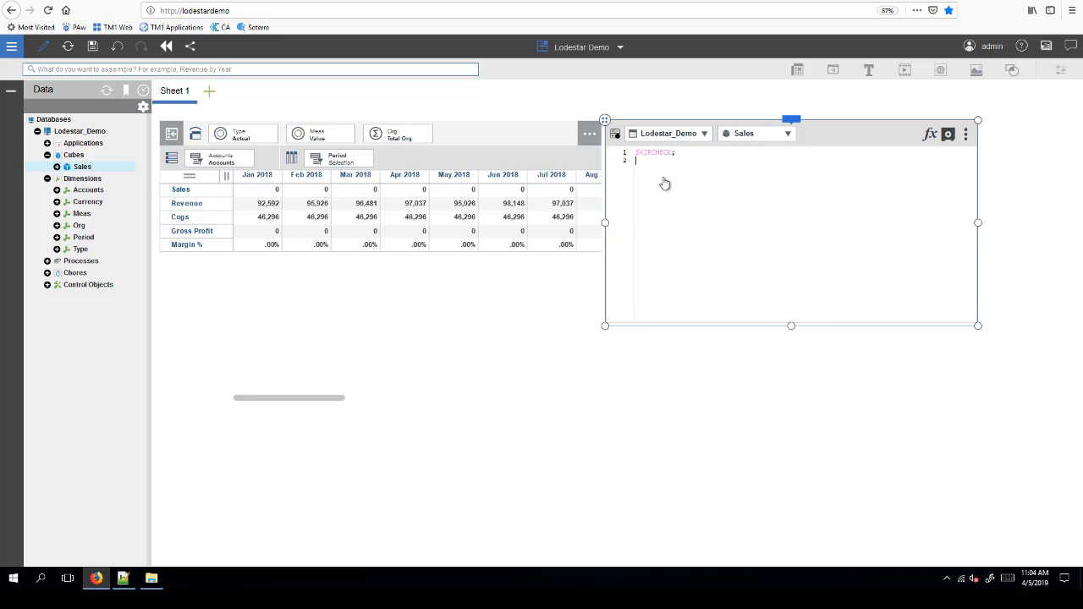
{"action": "key", "text": "ctrl+space"}
{"action": "left_click", "coordinate": [664, 180]}
{"action": "left_click", "coordinate": [664, 180]}
Add the rule ['Gross Profit'] = n: ['Revenue']-['Cogs']; below the opening statements.
{"action": "type", "text": "['Gross Profit"}
{"action": "key", "text": "End"}
{"action": "type", "text": "n;"}
{"action": "type", "text": " ["}
{"action": "type", "text": "'"}
{"action": "type", "text": "Revenue"}
{"action": "type", "text": "'"}
{"action": "type", "text": "]-"}
{"action": "type", "text": "['"}
{"action": "type", "text": "Cogs'"}
{"action": "type", "text": "];"}
Try to save the rules, examine the error on line 2 and correct the statement to read FEEDSTRINGS;.
{"action": "left_click", "coordinate": [949, 136]}
{"action": "left_click", "coordinate": [704, 161]}
{"action": "key", "text": "BackSpace"}
{"action": "mouse_move", "coordinate": [677, 163]}
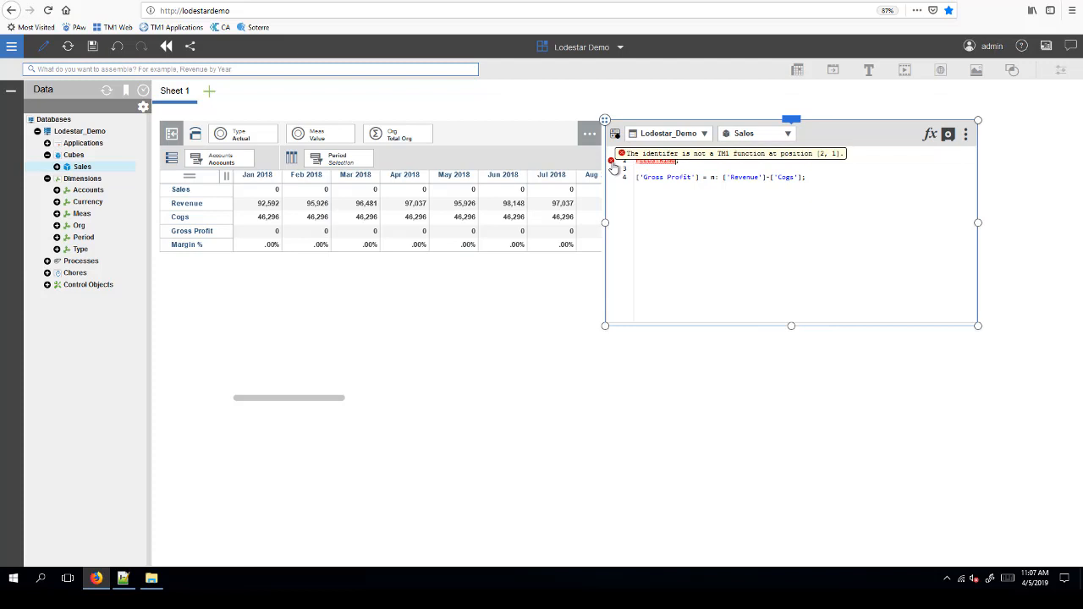
{"action": "type", "text": "S"}
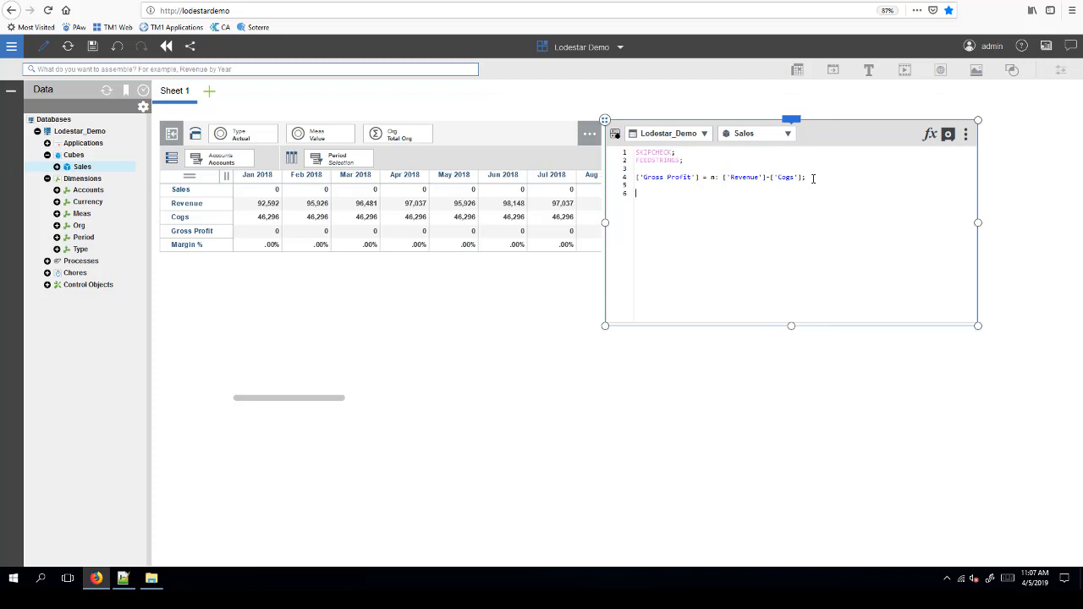
Start a rule below the Gross Profit rule that sets ['Margin%'] equal to ['Gross Profit'] with a division operator.
{"action": "type", "text": "['Margin%"}
{"action": "key", "text": "Right"}
{"action": "type", "text": "= ['Gross Profit"}
{"action": "key", "text": "End"}
{"action": "type", "text": "/"}
{"action": "type", "text": "/"}
Complete the Margin% rule so that it reads ['Margin%'] = ['Gross Profit']\ ['Revenue'];.
{"action": "key", "text": "Left"}
{"action": "key", "text": "Left"}
{"action": "key", "text": "Left"}
{"action": "key", "text": "Left"}
{"action": "key", "text": "Left"}
{"action": "key", "text": "Left"}
{"action": "key", "text": "Left"}
{"action": "key", "text": "Left"}
{"action": "key", "text": "Left"}
{"action": "key", "text": "Right"}
{"action": "key", "text": "Right"}
{"action": "key", "text": "Right"}
{"action": "type", "text": "["}
{"action": "type", "text": "'"}
{"action": "type", "text": "Rev"}
{"action": "type", "text": "nue"}
{"action": "type", "text": "e"}
{"action": "key", "text": "Right"}
{"action": "key", "text": "Right"}
{"action": "key", "text": "Right"}
{"action": "key", "text": "Right"}
{"action": "key", "text": "Right"}
{"action": "type", "text": ";"}
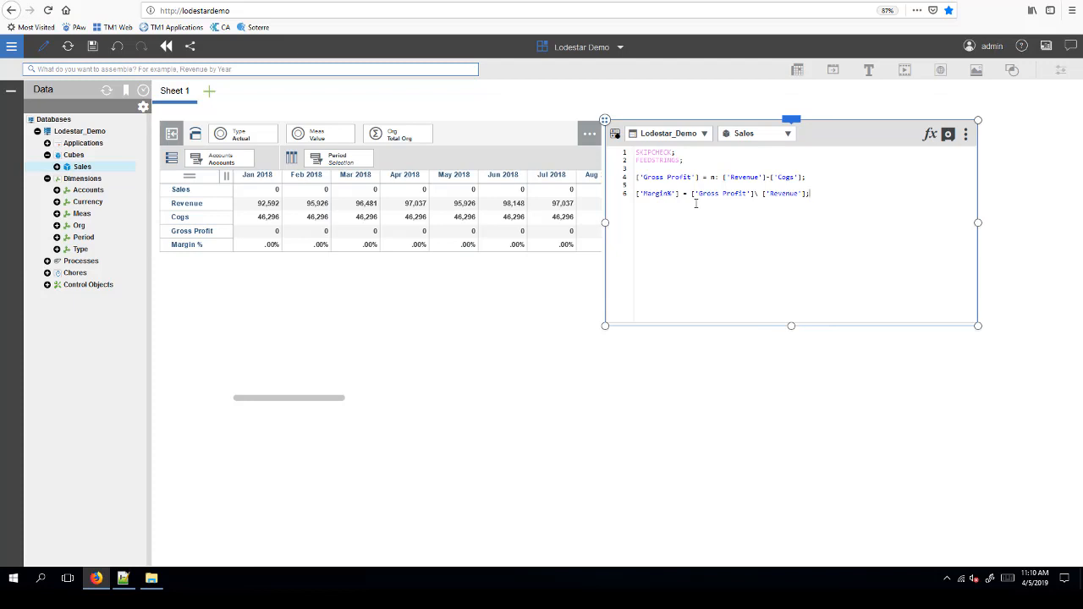
Add a Feeders; section below the rules with the feeder ['Revenue']=>['Gross Profit'];.
{"action": "type", "text": "Feeders;"}
{"action": "key", "text": "Return"}
{"action": "type", "text": "['Revenue"}
{"action": "key", "text": "Right"}
{"action": "type", "text": "=>['Gross Profit"}
{"action": "key", "text": "Right"}
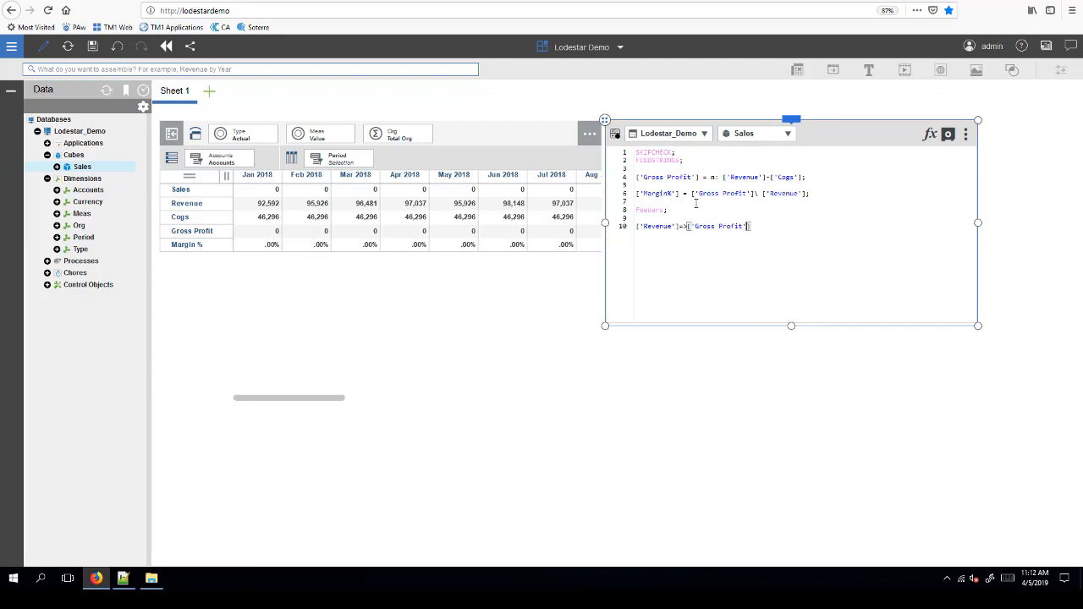
{"action": "key", "text": "Right"}
{"action": "type", "text": ";"}
Add the feeder ['Revenue']=>['Margin%']; including its closing semicolon, and save the Sales rules.
{"action": "type", "text": "['"}
{"action": "type", "text": "Revenue"}
{"action": "key", "text": "Right"}
{"action": "type", "text": "=>['Margin"}
{"action": "type", "text": "%"}
{"action": "left_click", "coordinate": [949, 135]}
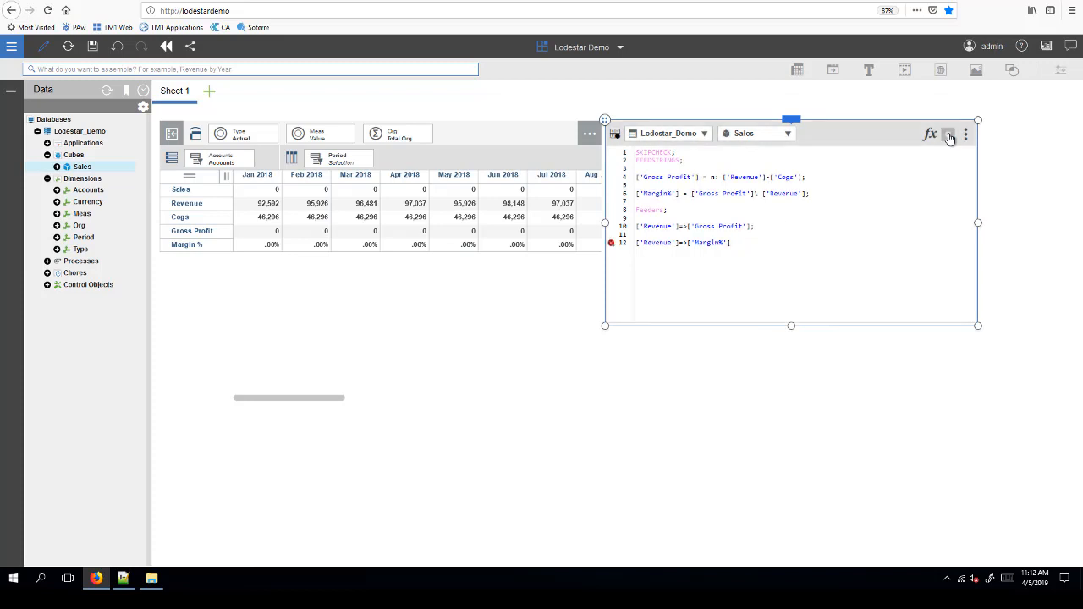
{"action": "left_click", "coordinate": [737, 253]}
{"action": "mouse_move", "coordinate": [614, 246]}
{"action": "type", "text": ";"}
{"action": "left_click", "coordinate": [947, 134]}
Refresh the Sales cube view to calculate Gross Profit and Margin % with the saved rules.
{"action": "left_click", "coordinate": [497, 165]}
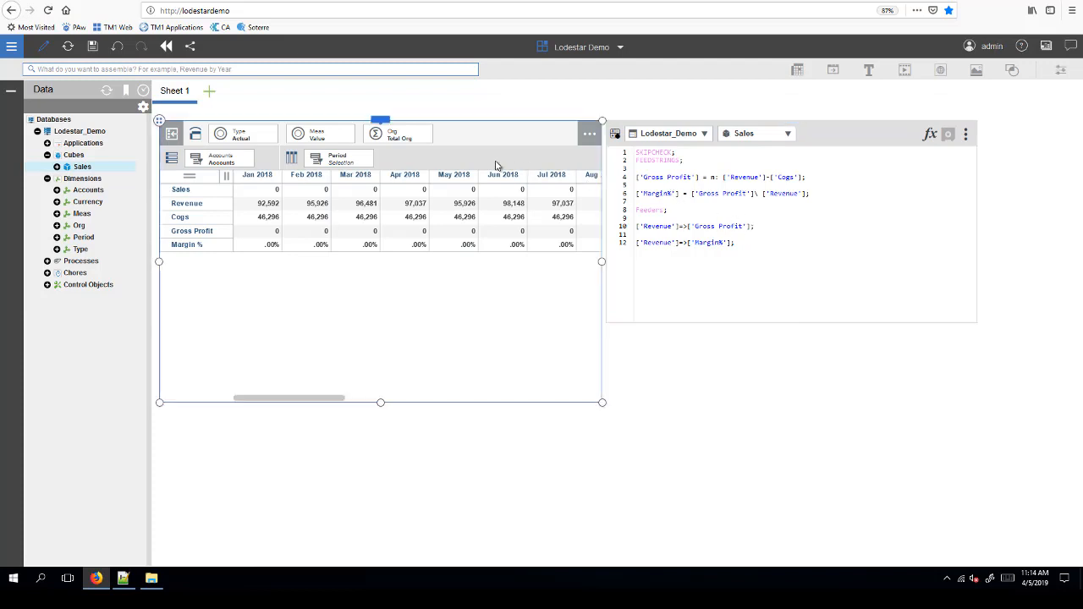
{"action": "mouse_move", "coordinate": [385, 119]}
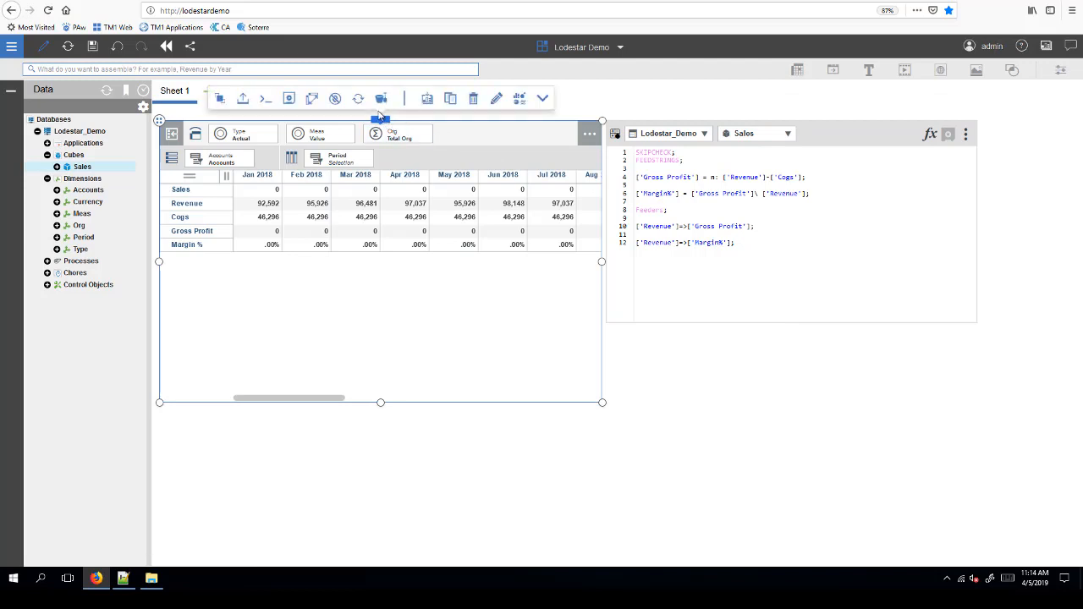
{"action": "left_click", "coordinate": [359, 104]}
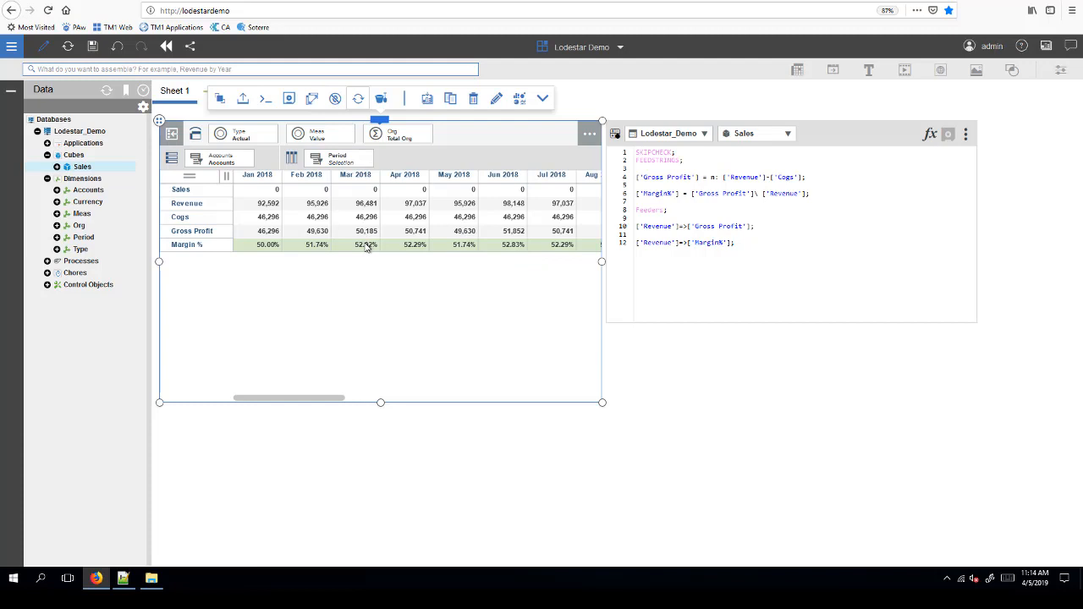
Suppress the zero rows in the Sales cube view and adjust its zero suppression options.
{"action": "left_click", "coordinate": [335, 100]}
{"action": "left_click", "coordinate": [356, 172]}
{"action": "left_click", "coordinate": [360, 222]}
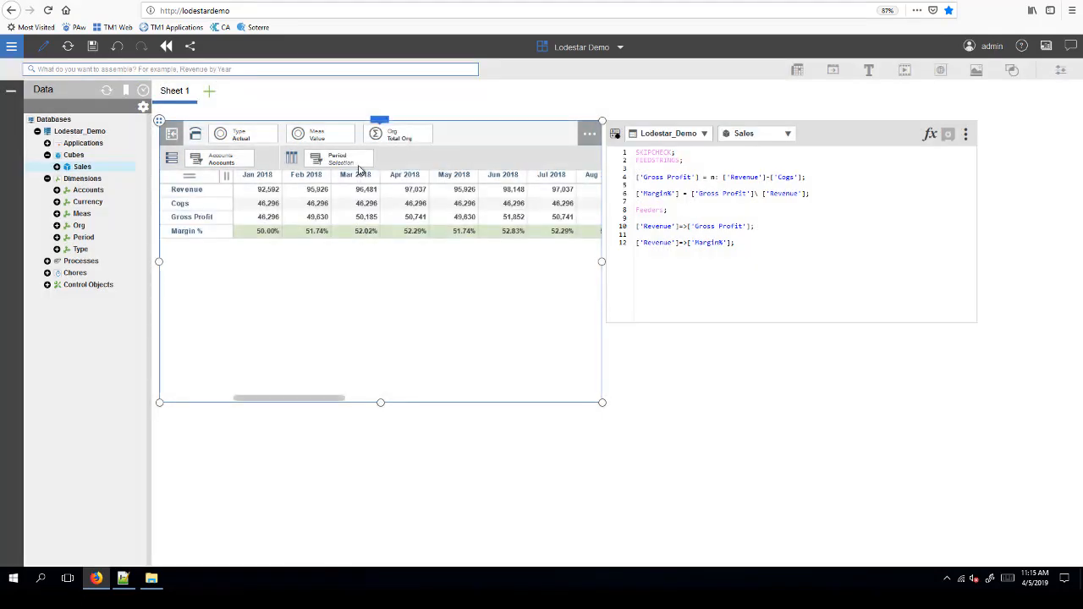
{"action": "mouse_move", "coordinate": [379, 119]}
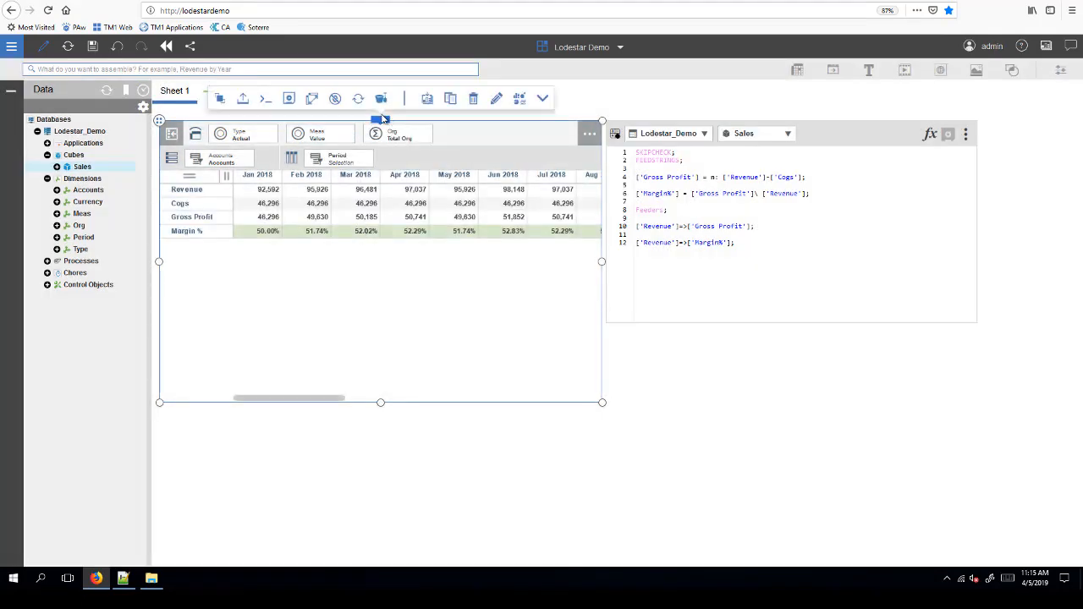
{"action": "left_click", "coordinate": [335, 99]}
{"action": "left_click", "coordinate": [339, 194]}
{"action": "left_click", "coordinate": [359, 222]}
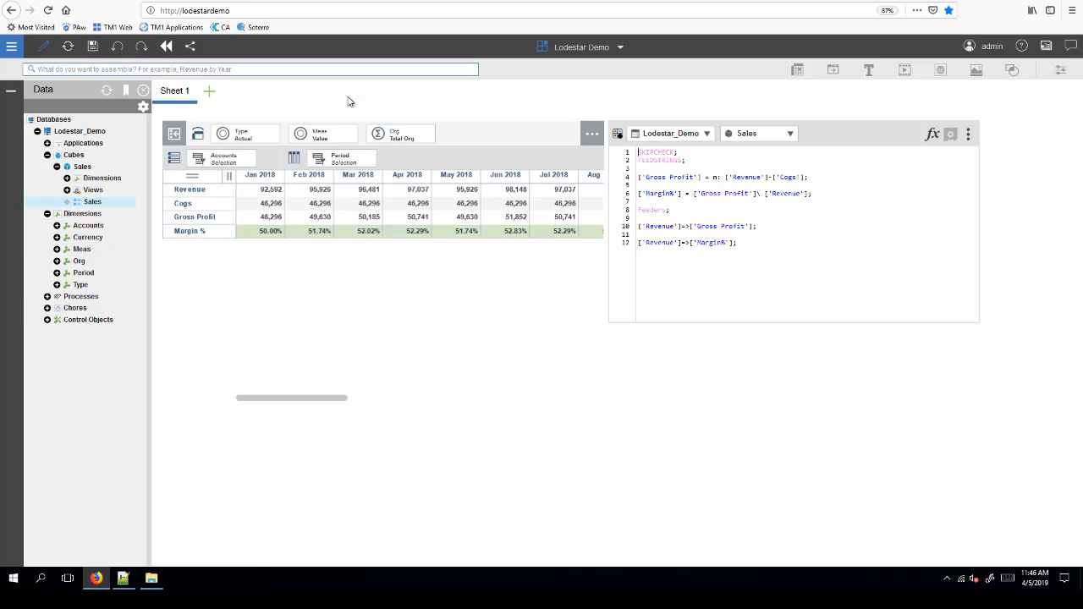
Remove the Sales rules editor from the current sheet.
{"action": "left_click", "coordinate": [828, 140]}
{"action": "left_click", "coordinate": [796, 120]}
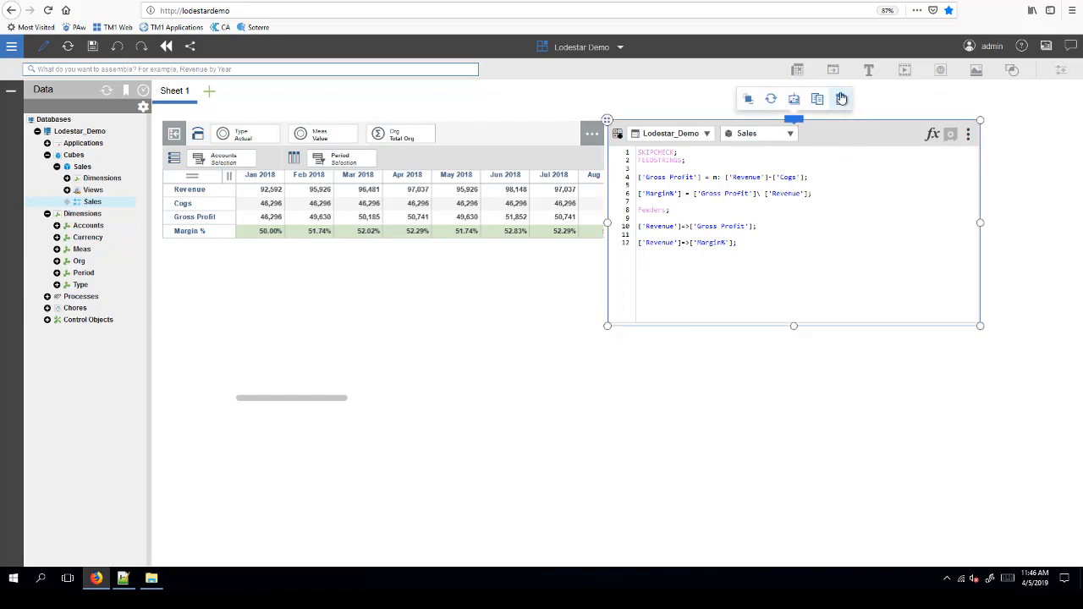
{"action": "left_click", "coordinate": [840, 101]}
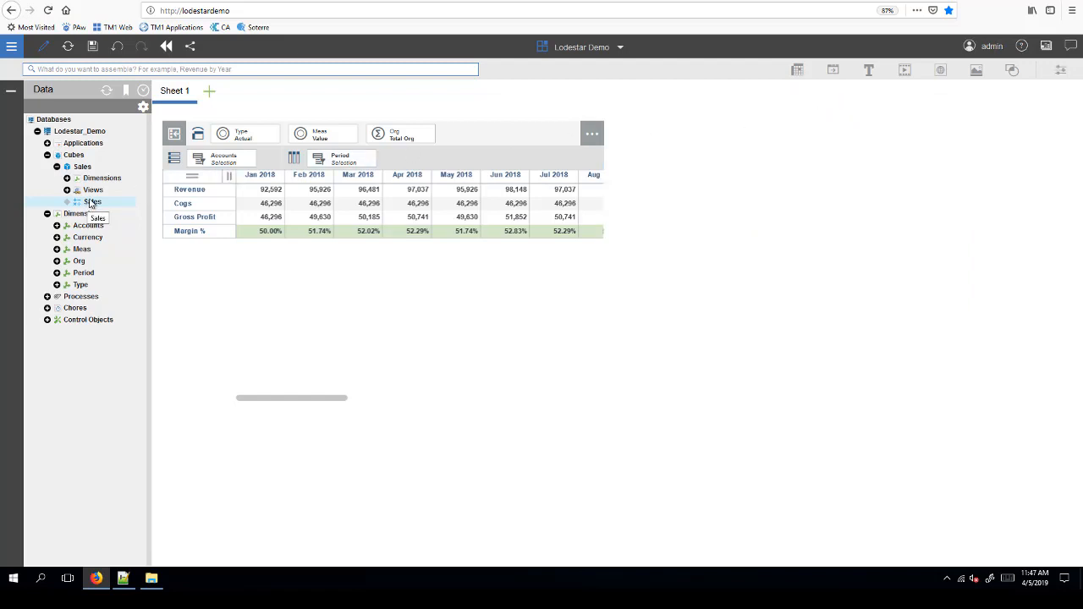
Reopen the Sales rules from the database tree, and remove the editor from the sheet again.
{"action": "right_click", "coordinate": [91, 203]}
{"action": "left_click", "coordinate": [106, 208]}
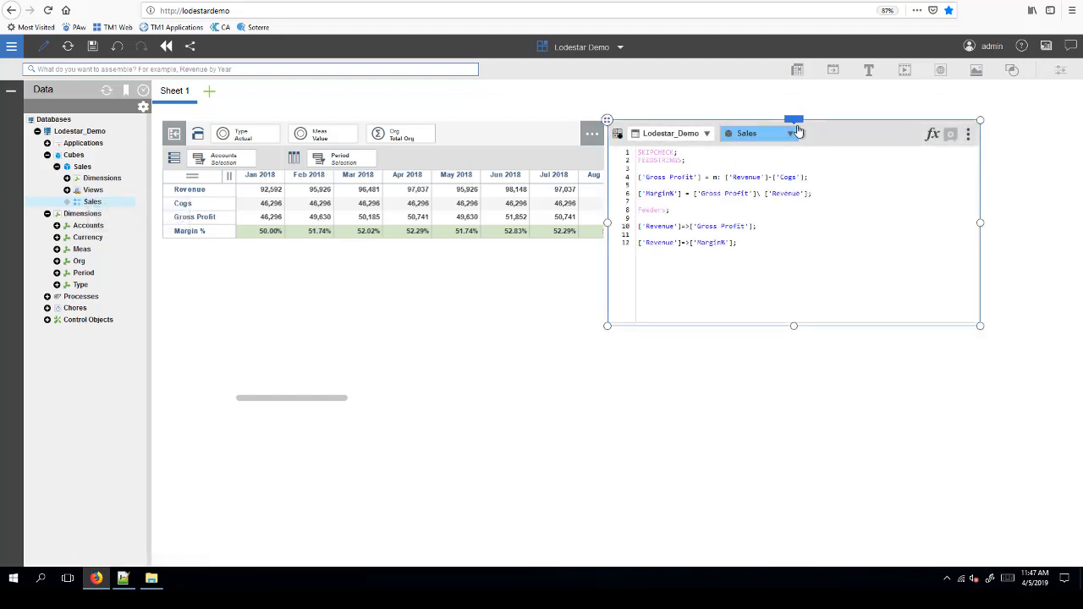
{"action": "mouse_move", "coordinate": [795, 123]}
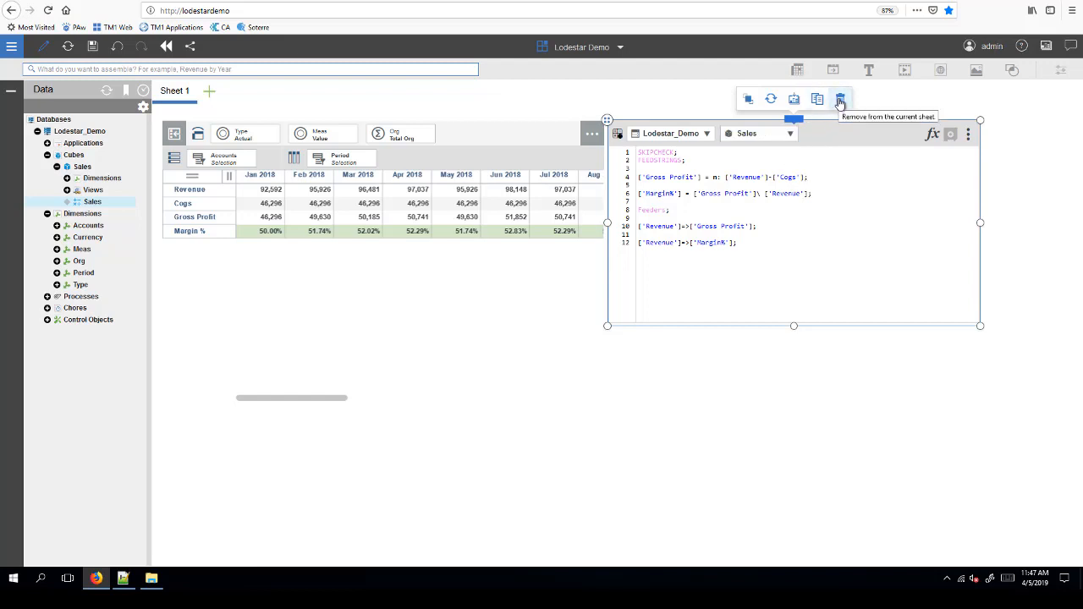
{"action": "left_click", "coordinate": [840, 102]}
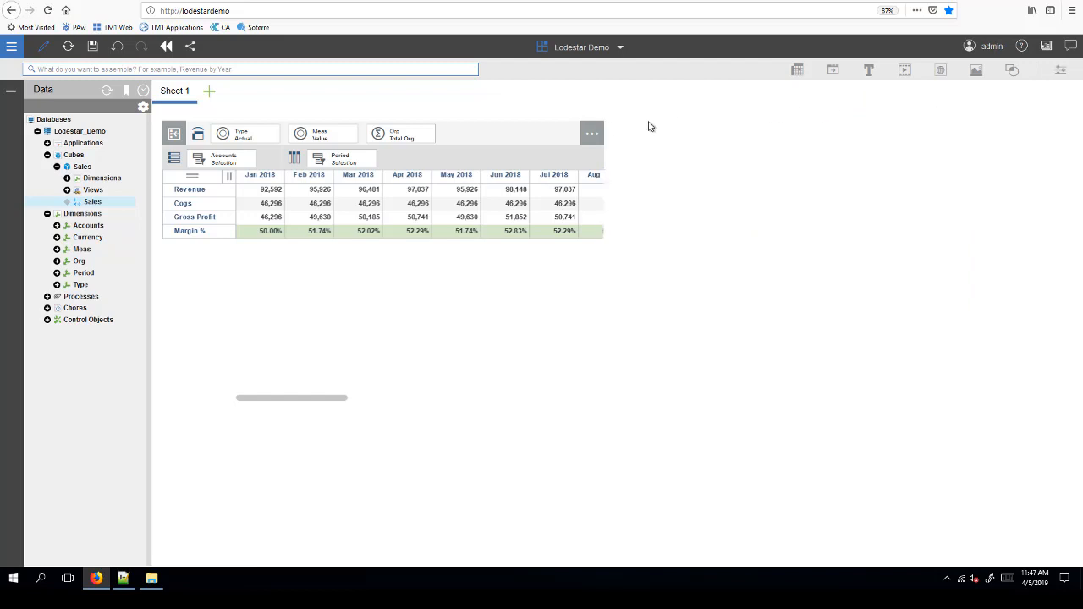
Edit the Accounts set on the rows to keep only Revenue, and apply it to the view.
{"action": "left_click", "coordinate": [226, 160]}
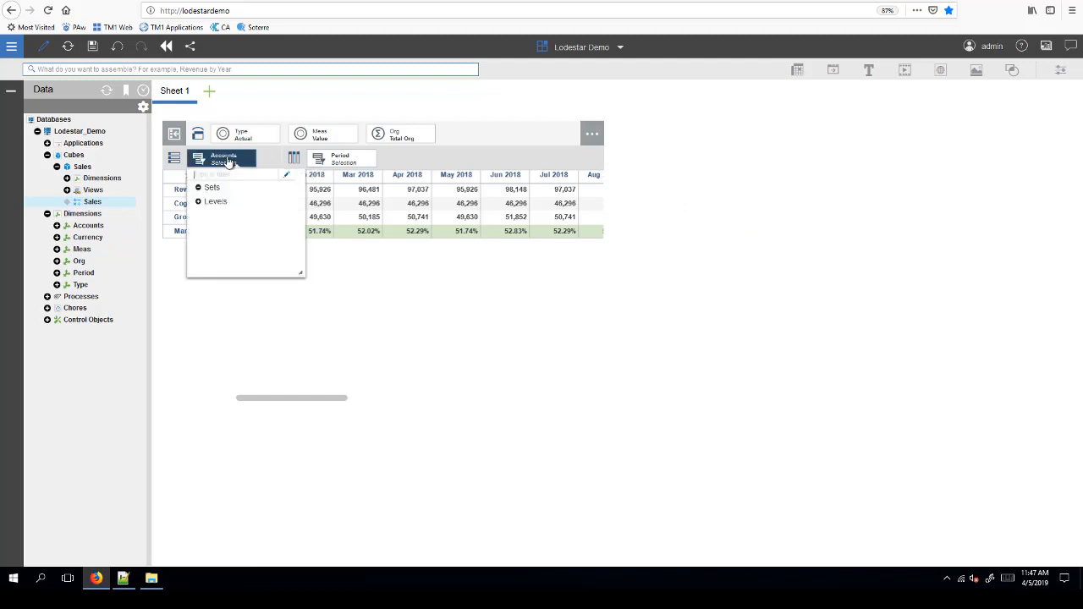
{"action": "left_click", "coordinate": [287, 176]}
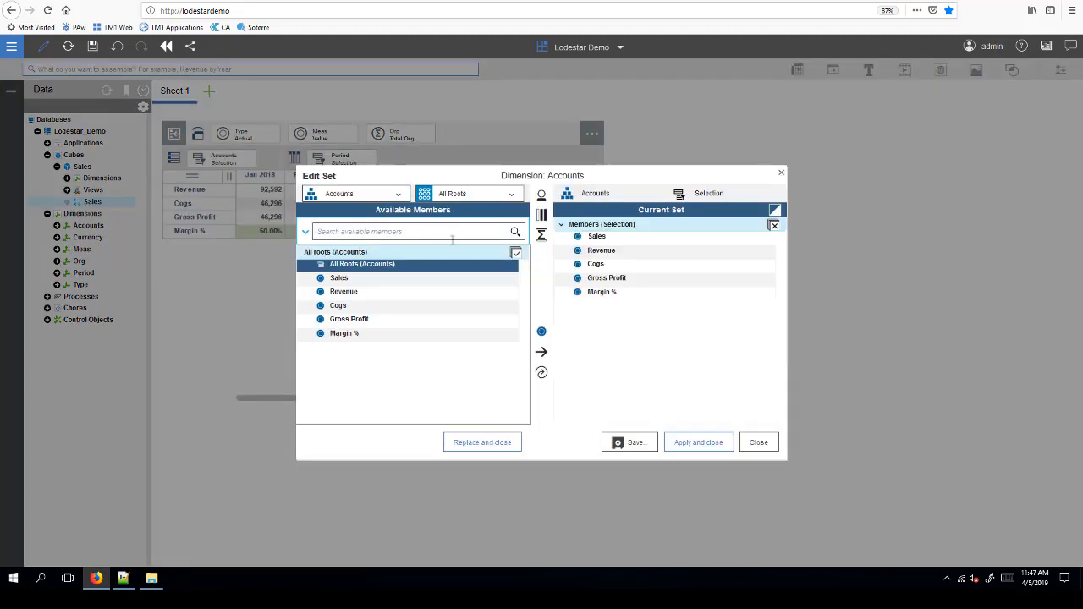
{"action": "right_click", "coordinate": [623, 254]}
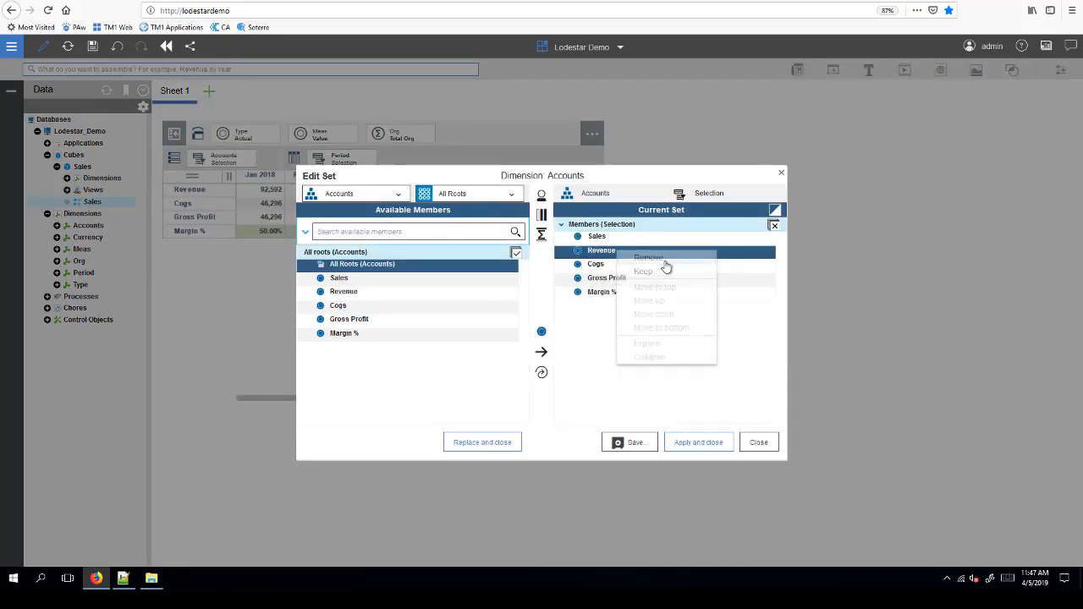
{"action": "left_click", "coordinate": [647, 271]}
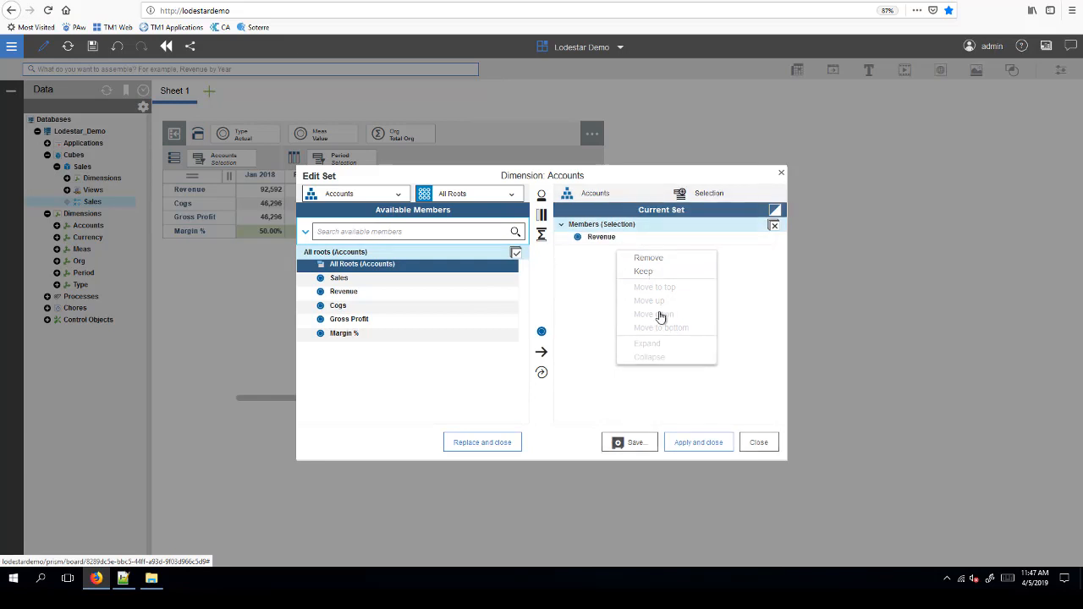
{"action": "left_click", "coordinate": [698, 443]}
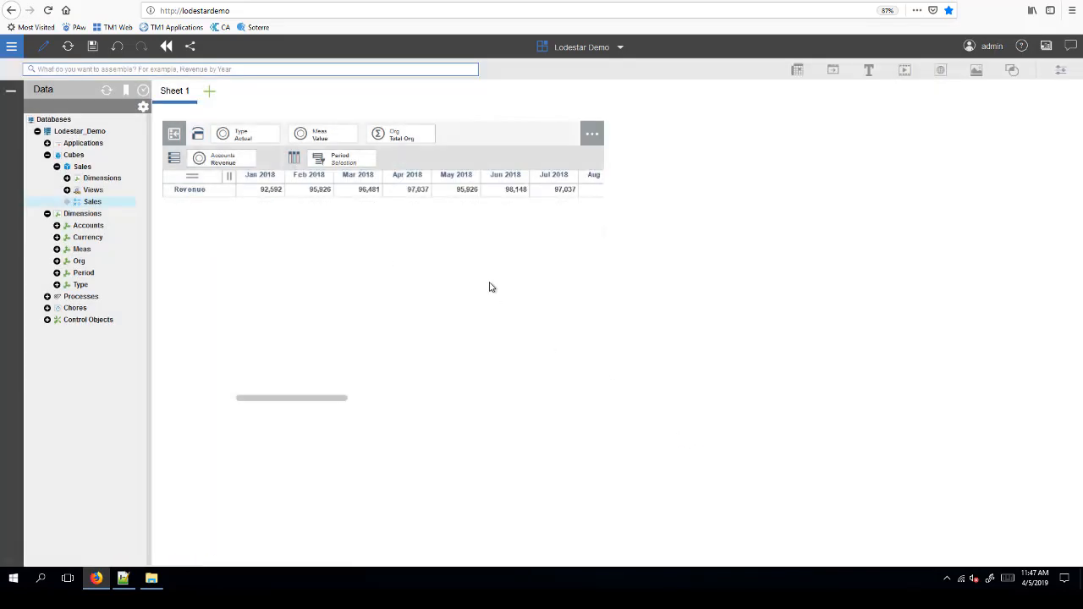
Duplicate the Revenue view on the sheet and change the copy's visualization to Column.
{"action": "left_click", "coordinate": [463, 139]}
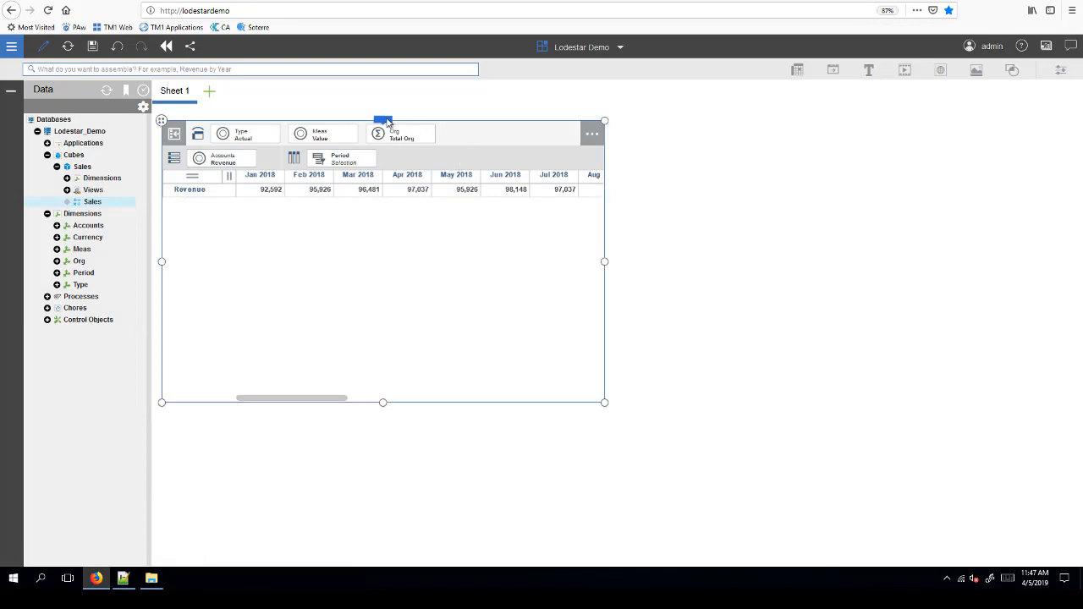
{"action": "mouse_move", "coordinate": [384, 121]}
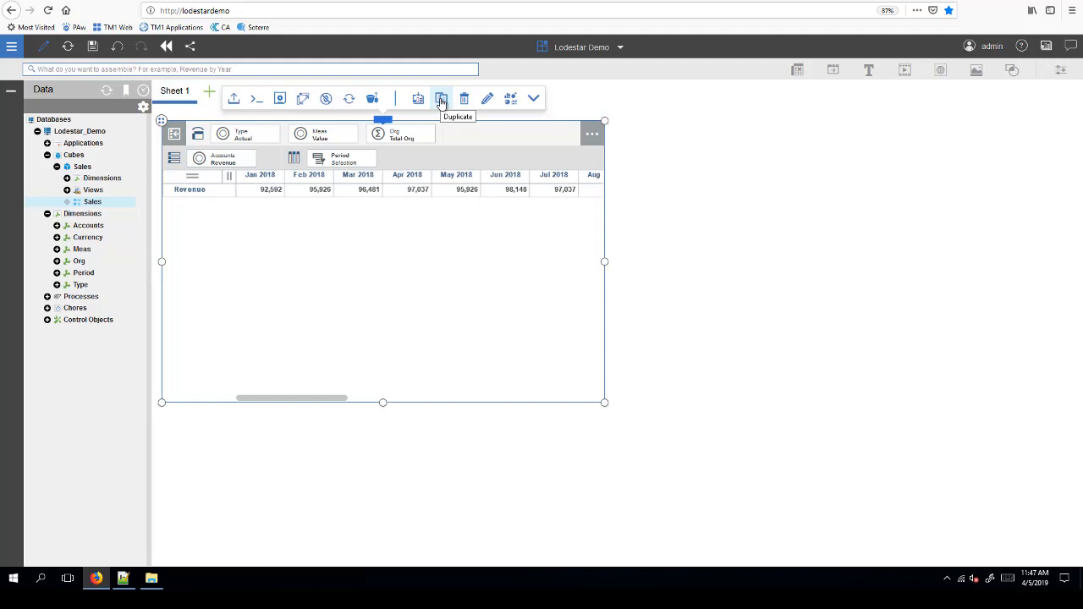
{"action": "left_click", "coordinate": [441, 99]}
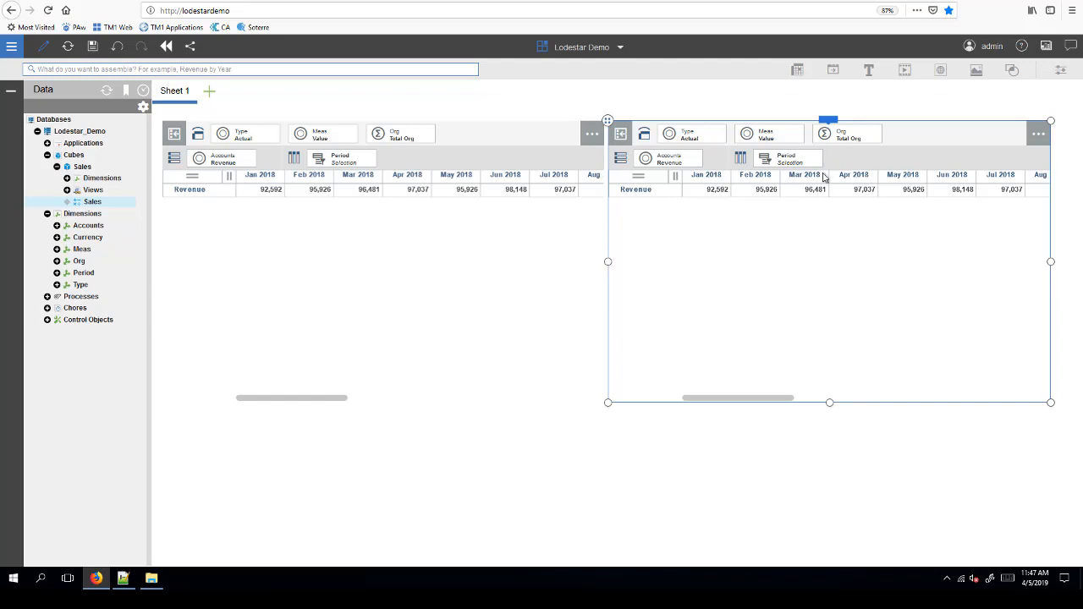
{"action": "mouse_move", "coordinate": [834, 122]}
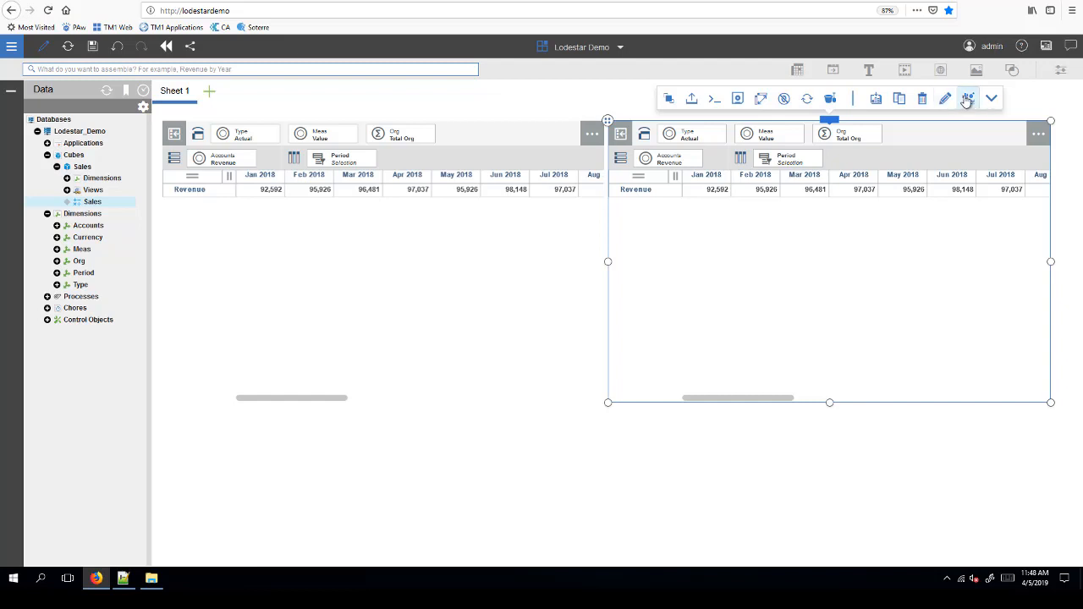
{"action": "left_click", "coordinate": [967, 99]}
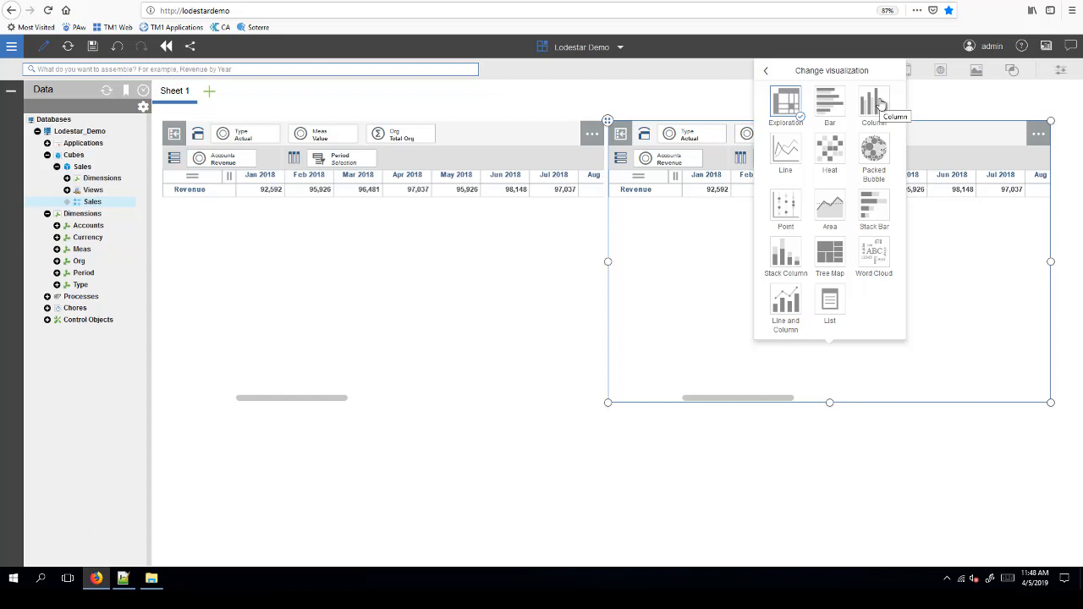
{"action": "left_click", "coordinate": [878, 103]}
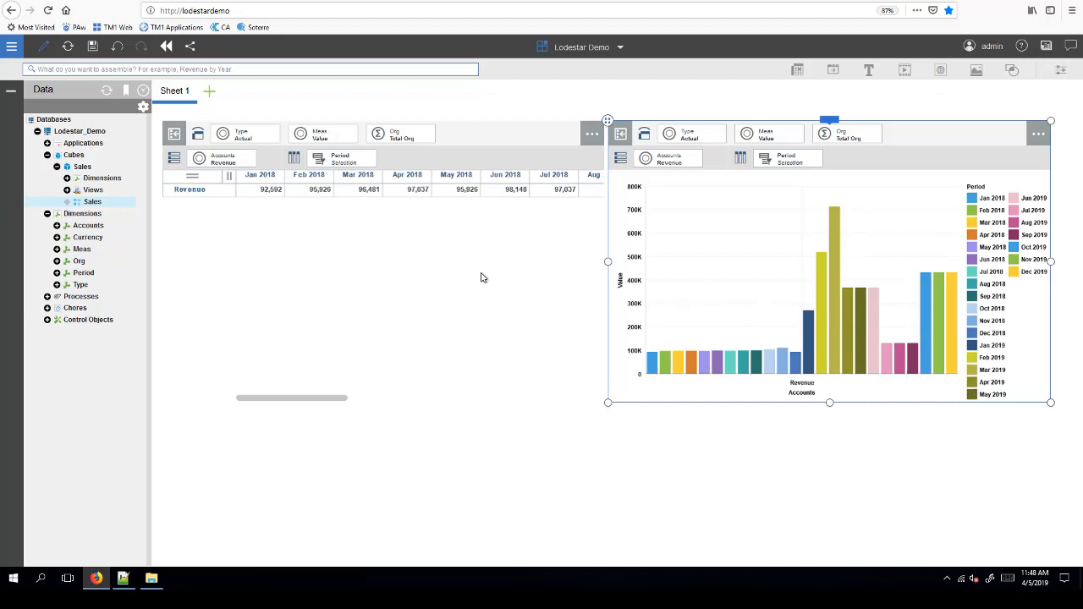
Set the table view and the column chart together to synchronize all dimensions: Accounts, Meas, Org, Period and Type.
{"action": "left_click", "coordinate": [452, 274]}
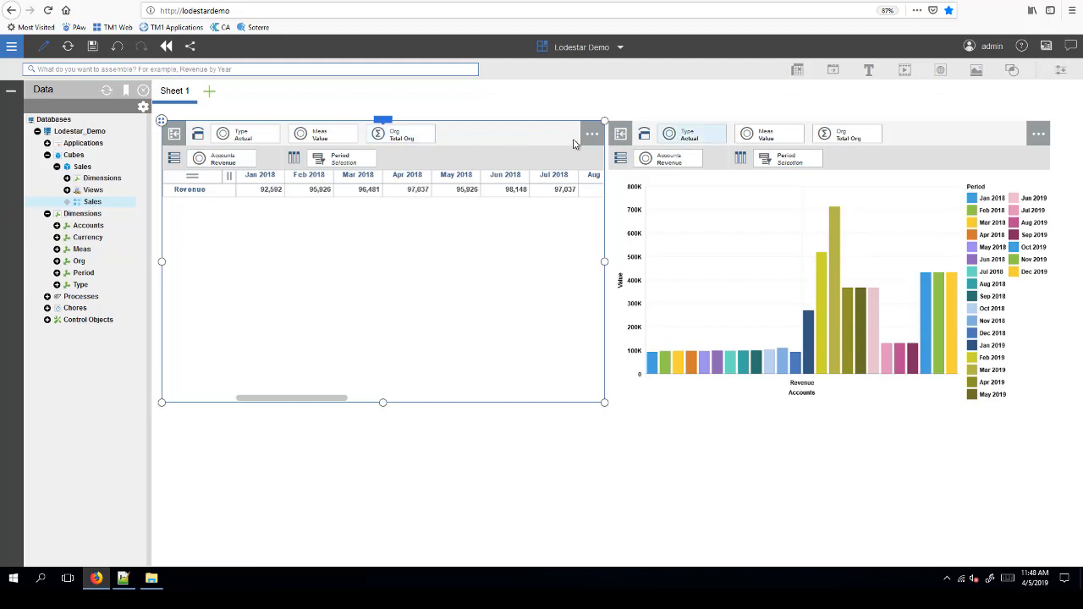
{"action": "left_click", "coordinate": [761, 197]}
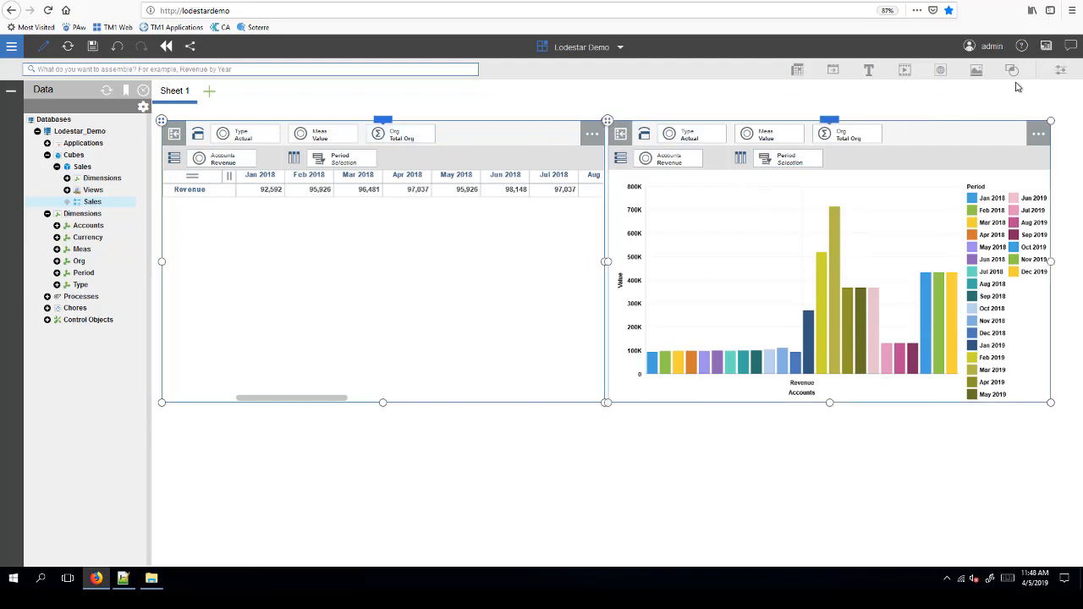
{"action": "left_click", "coordinate": [1061, 71]}
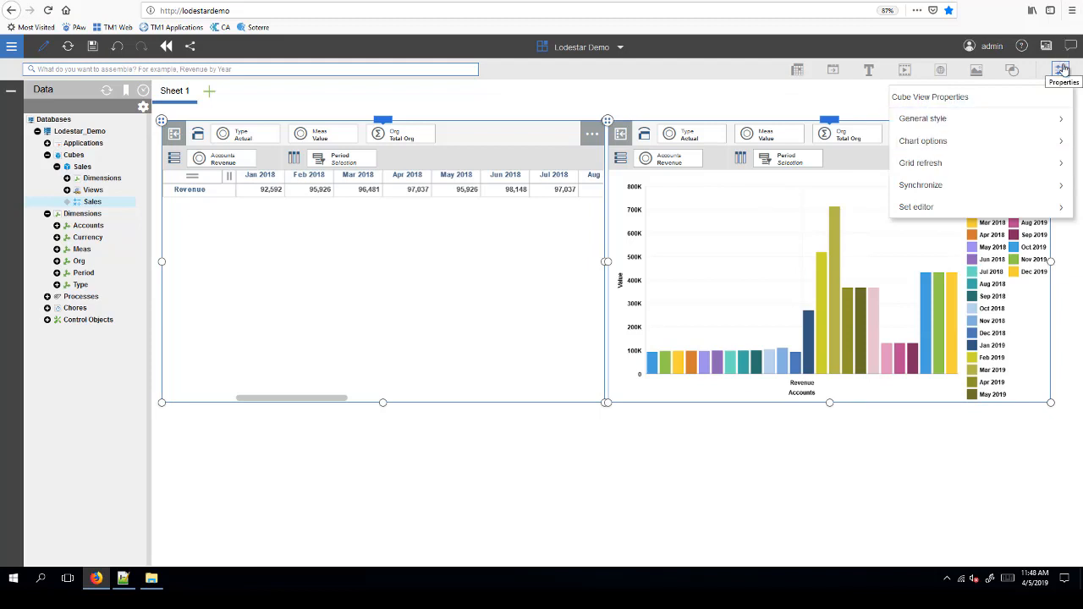
{"action": "left_click", "coordinate": [944, 185]}
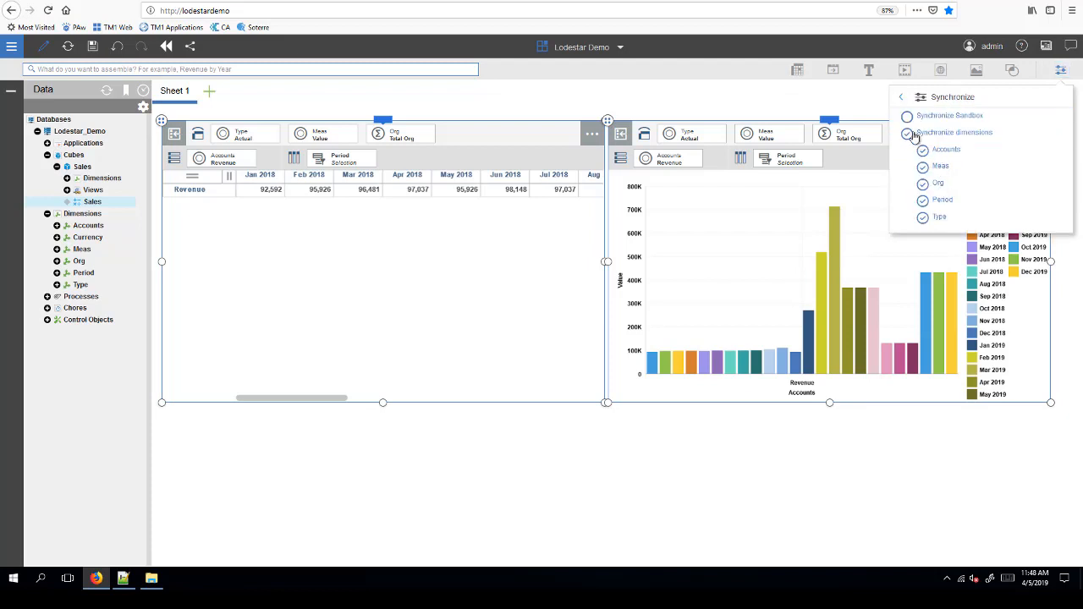
{"action": "left_click", "coordinate": [672, 107]}
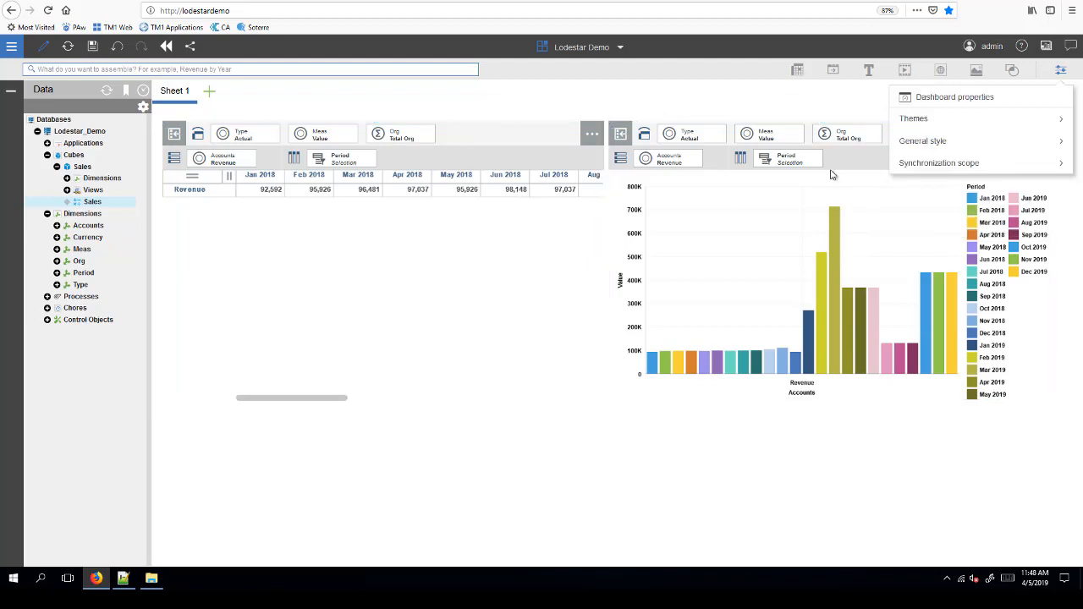
{"action": "left_click", "coordinate": [1060, 71]}
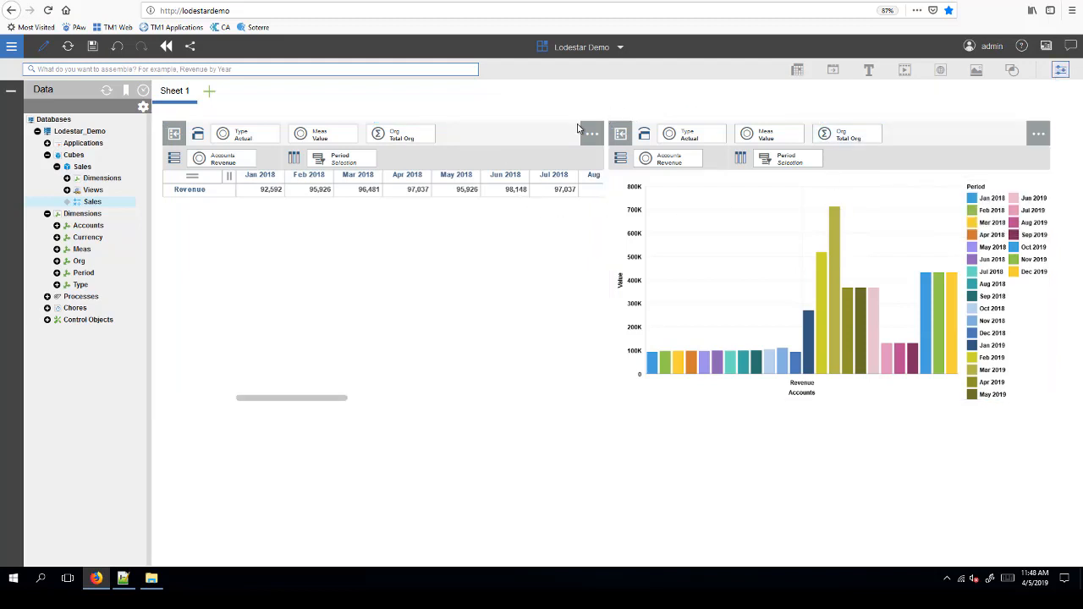
Test the synchronization by switching the table view's Org to 102, to 103, and back to Total Org.
{"action": "left_click", "coordinate": [404, 138]}
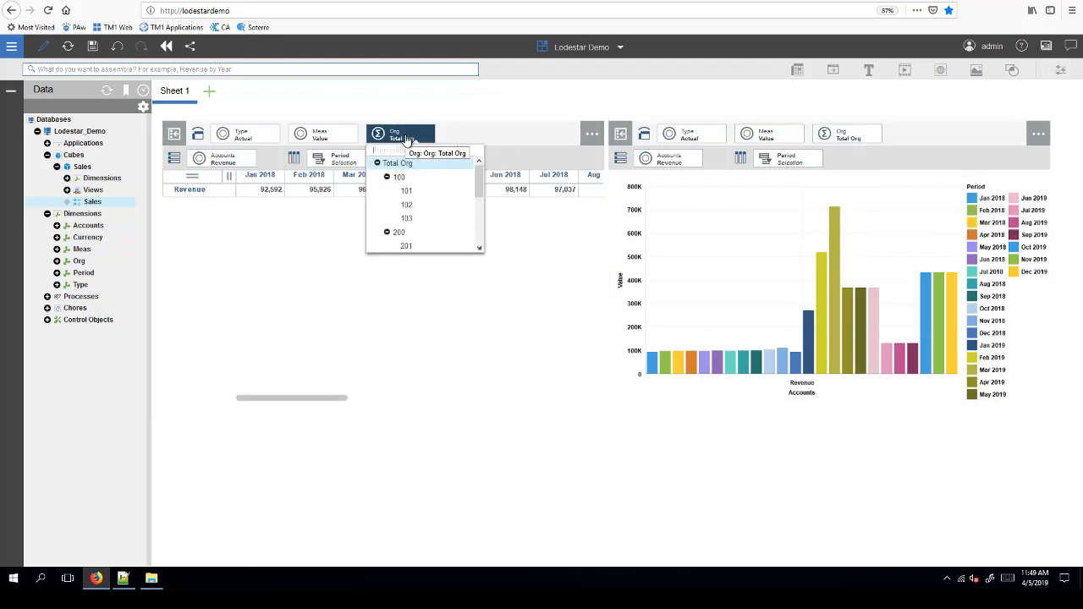
{"action": "left_click", "coordinate": [406, 204]}
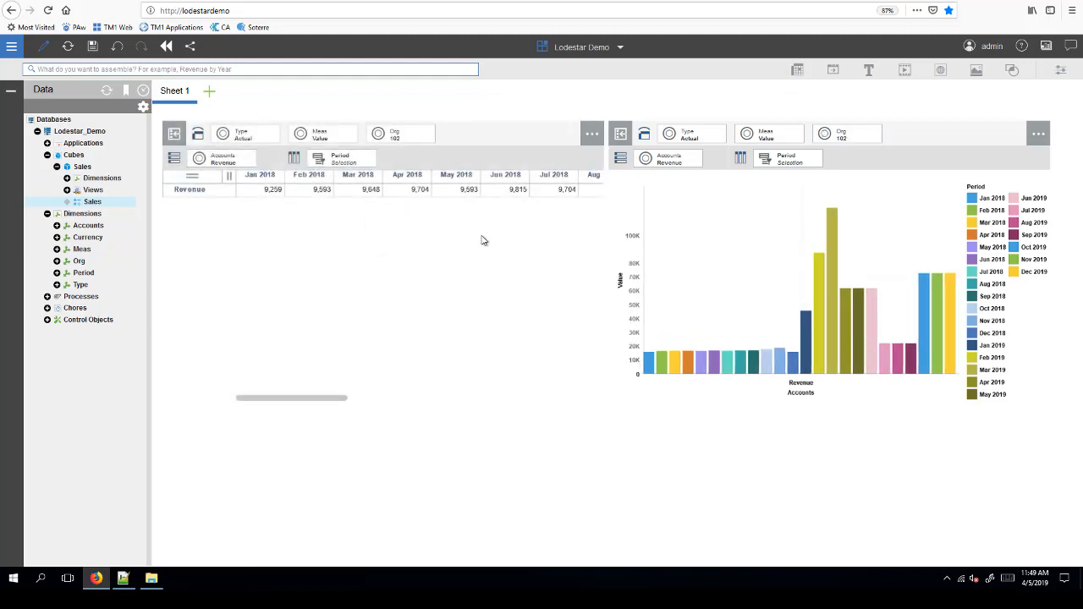
{"action": "left_click", "coordinate": [398, 135]}
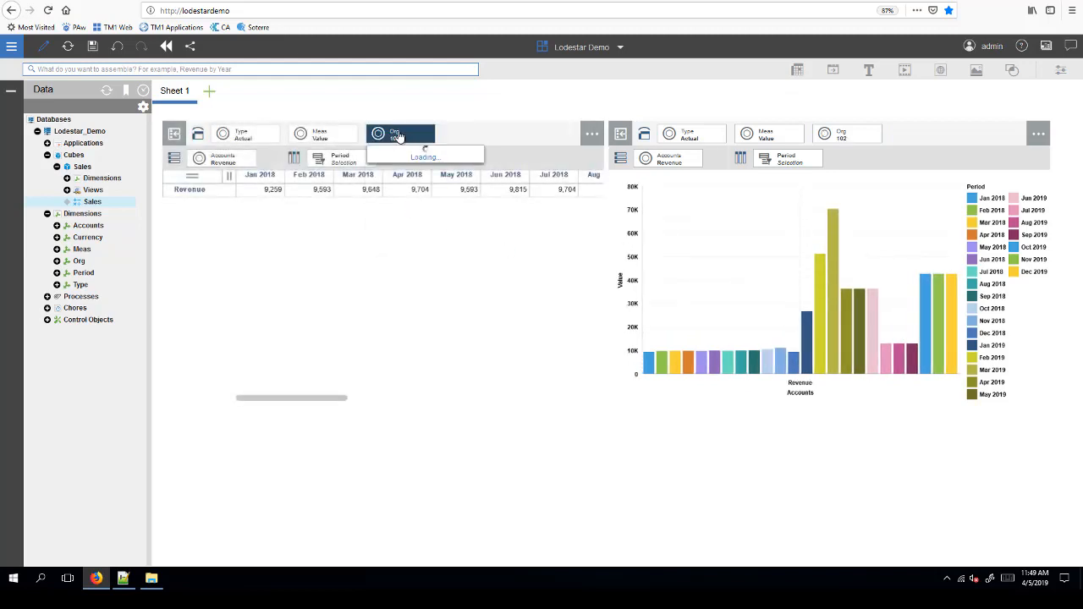
{"action": "left_click", "coordinate": [409, 219]}
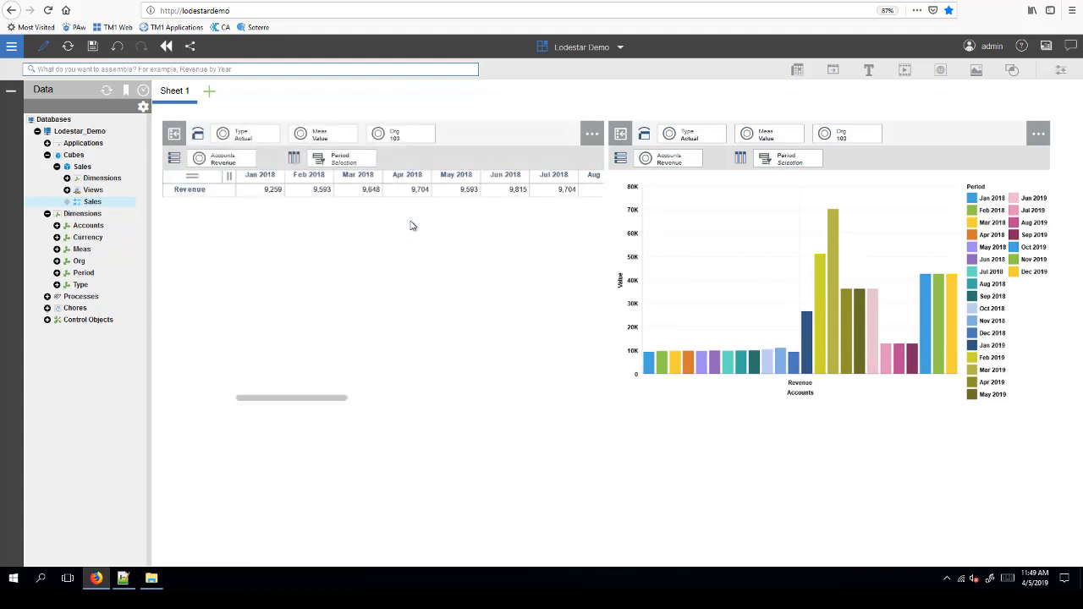
{"action": "left_click", "coordinate": [396, 135]}
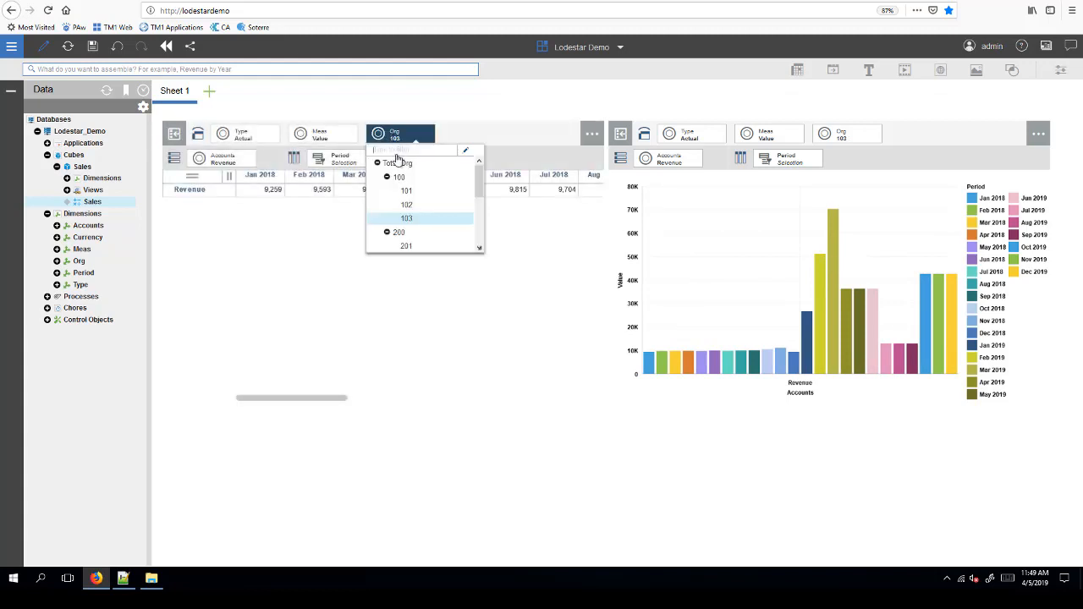
{"action": "left_click", "coordinate": [402, 164]}
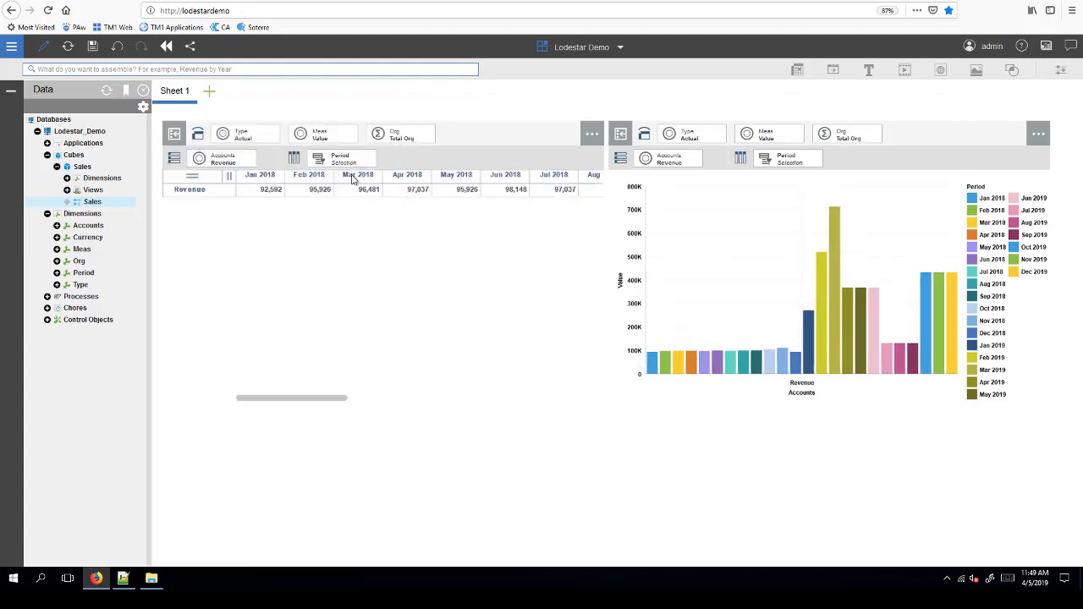